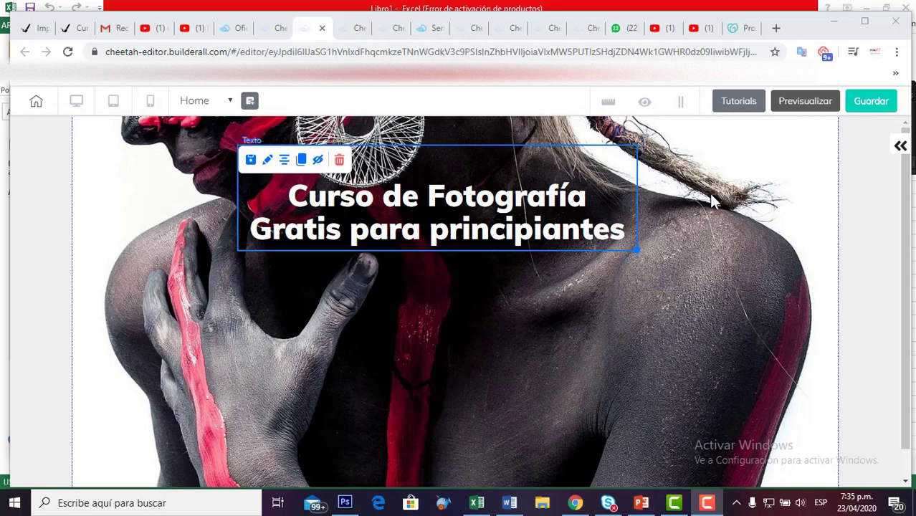
pyautogui.click(726, 172)
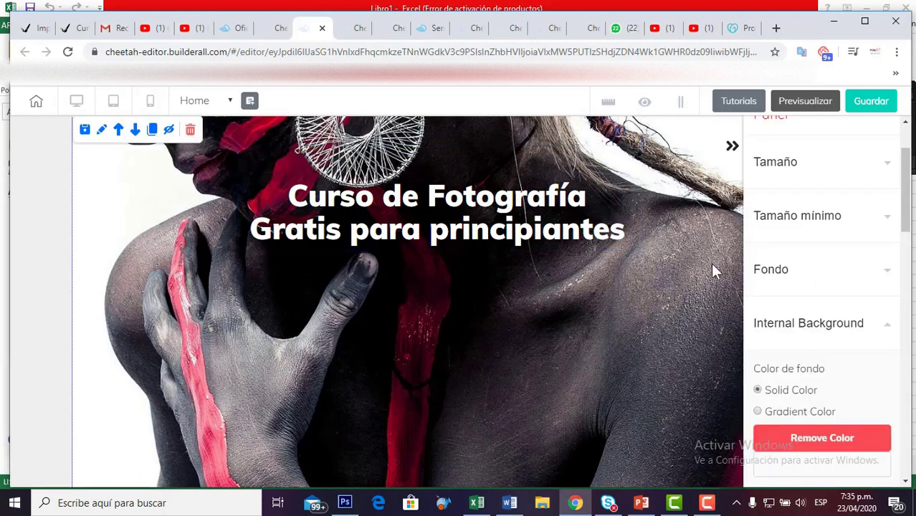
pyautogui.click(732, 146)
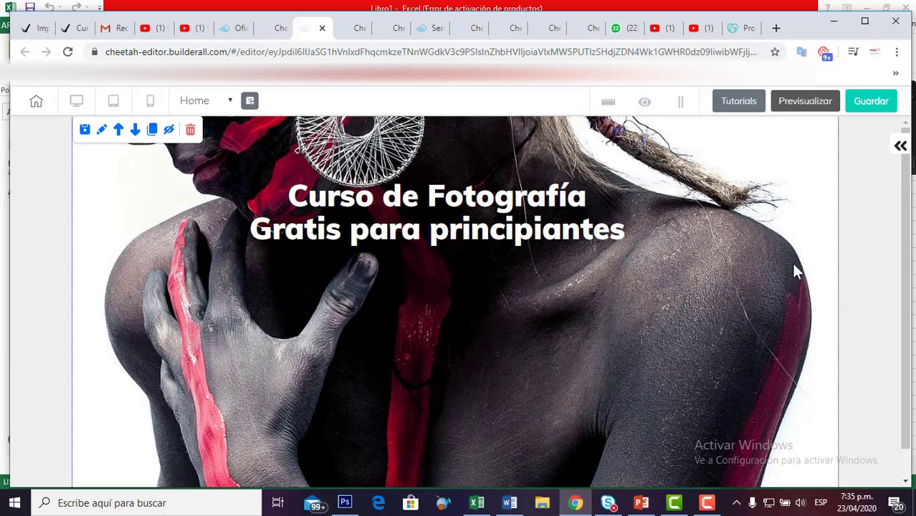
# Look through the element categories available to add to the page, including the contact forms.
pyautogui.click(900, 147)
pyautogui.click(764, 147)
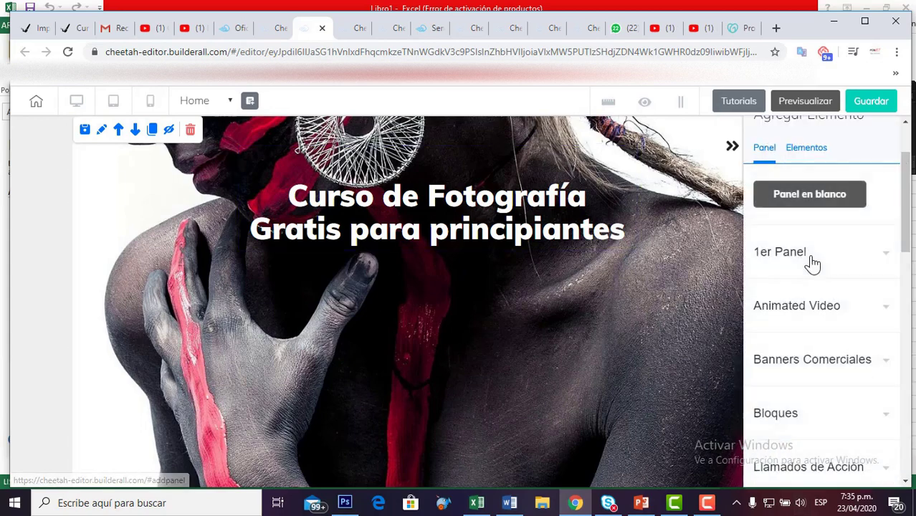
pyautogui.scroll(2, 795, 236)
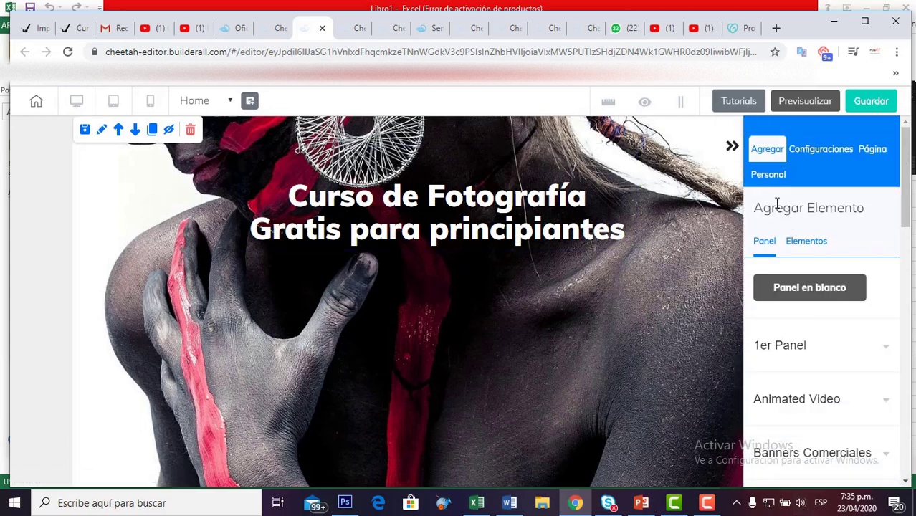
pyautogui.click(810, 244)
pyautogui.scroll(-4, 824, 326)
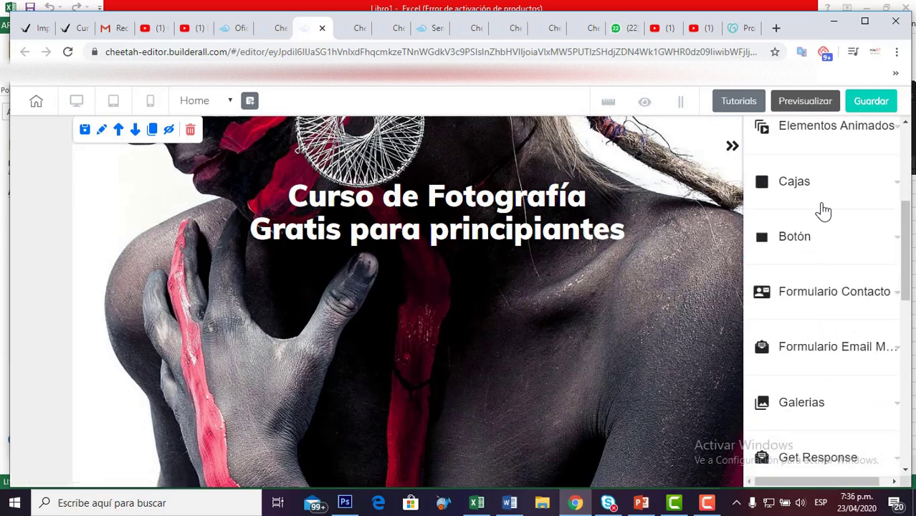
pyautogui.scroll(-2, 822, 215)
pyautogui.scroll(-4, 822, 236)
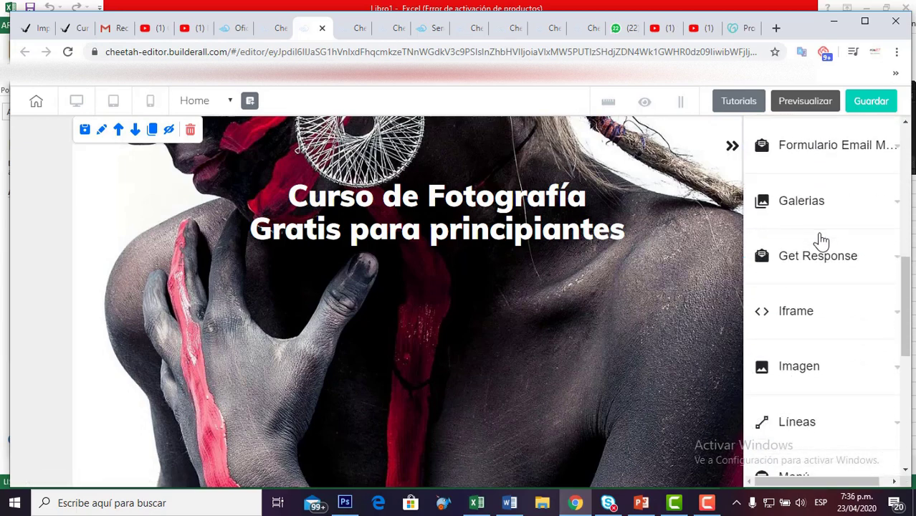
pyautogui.scroll(5, 821, 242)
pyautogui.scroll(2, 821, 244)
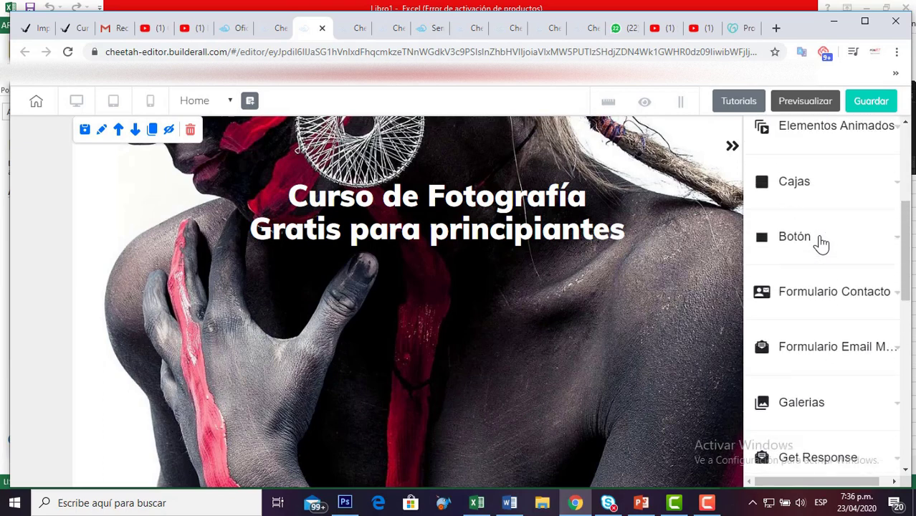
pyautogui.click(830, 295)
pyautogui.click(832, 292)
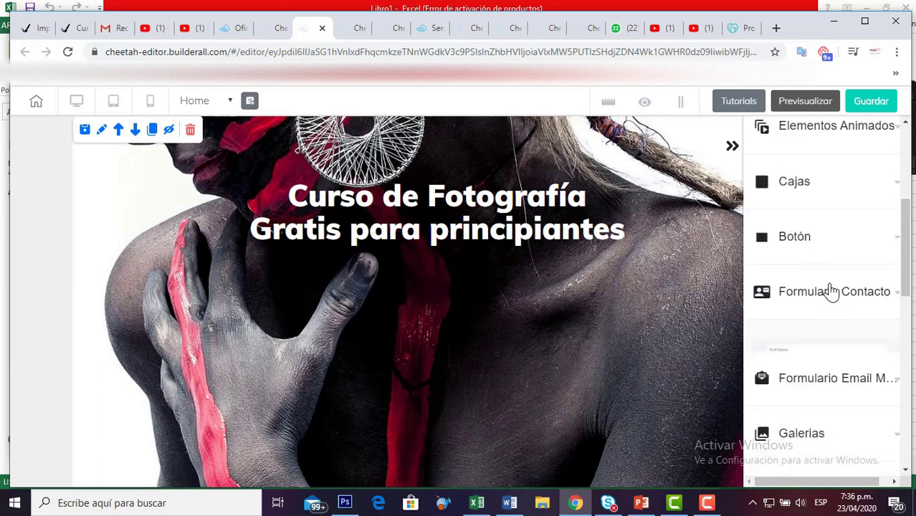
# Add the email marketing form template with the purple-outlined Get Instant Access button to the hero panel below the heading.
pyautogui.scroll(-1, 788, 283)
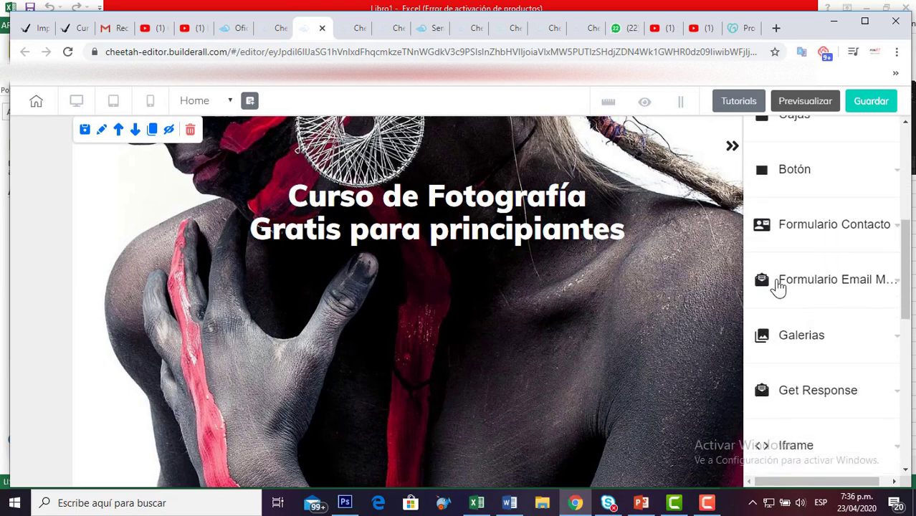
pyautogui.click(819, 287)
pyautogui.scroll(-3, 828, 295)
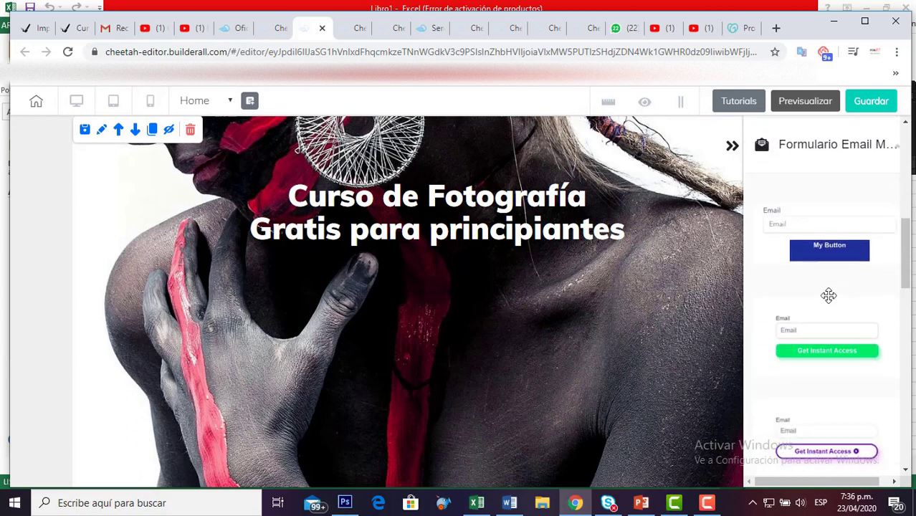
pyautogui.scroll(-2, 827, 302)
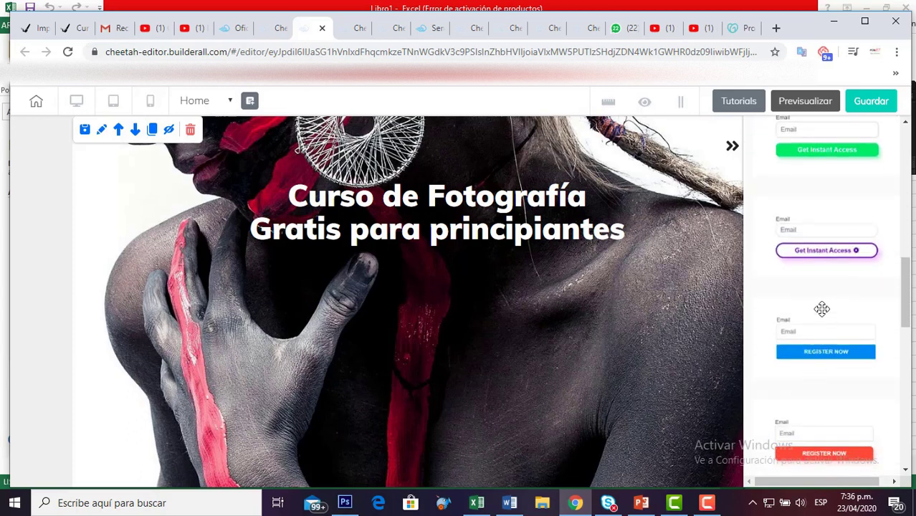
pyautogui.scroll(-2, 824, 301)
pyautogui.scroll(-1, 827, 298)
pyautogui.scroll(3, 828, 300)
pyautogui.moveTo(818, 255); pyautogui.dragTo(434, 370)
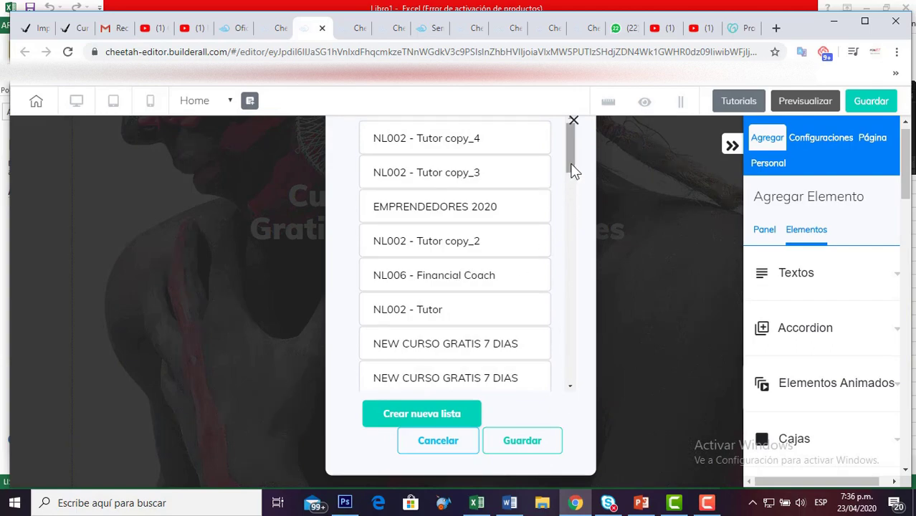
# Link the new form to the EMPRENDEDORES 2020 mailing list and save the choice.
pyautogui.moveTo(574, 169); pyautogui.dragTo(584, 149)
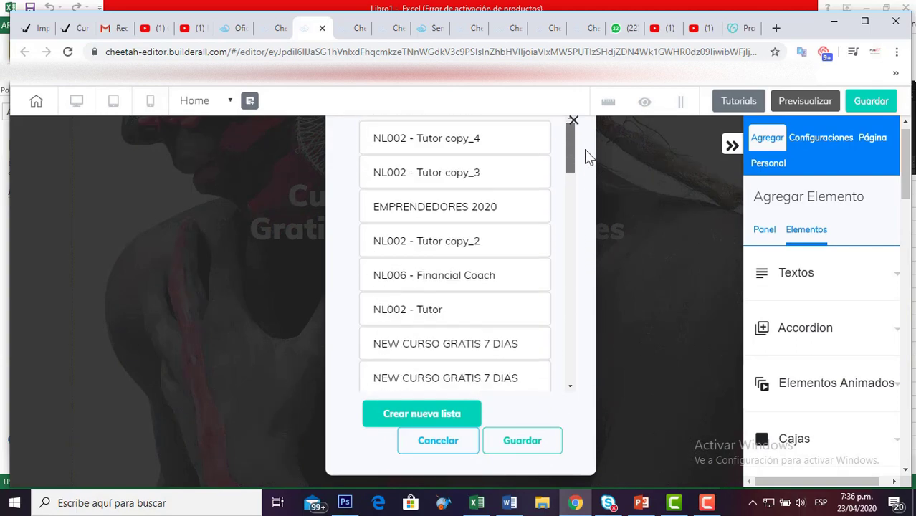
pyautogui.click(452, 214)
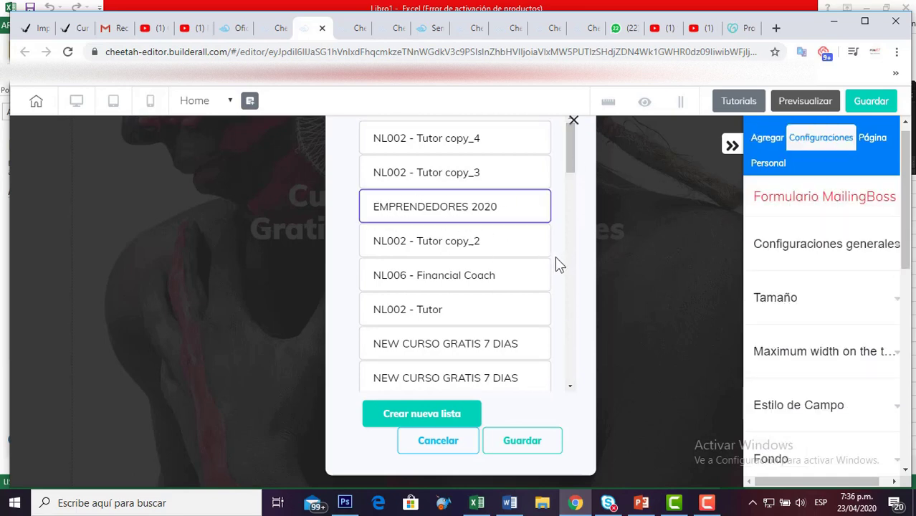
pyautogui.click(527, 450)
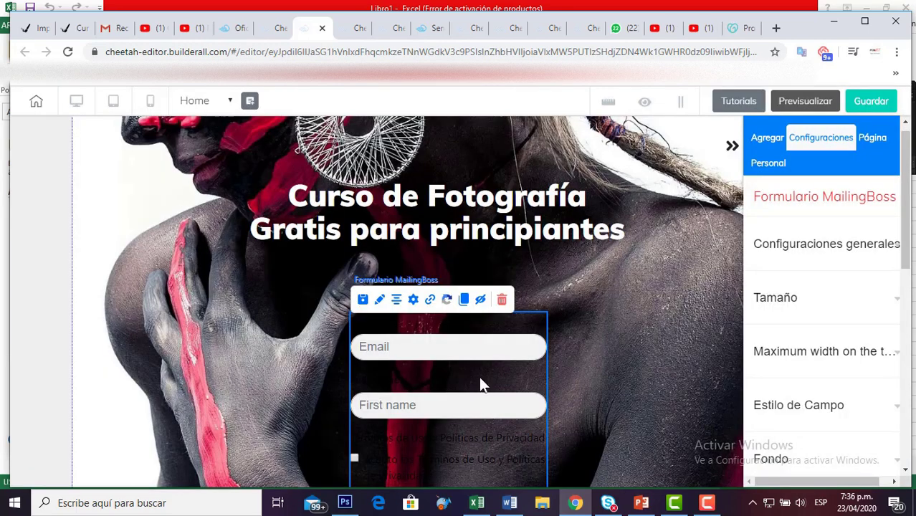
# Widen the MailingBoss form and position it centred under the heading, keeping it selected.
pyautogui.moveTo(478, 376); pyautogui.dragTo(507, 331)
pyautogui.scroll(-1, 630, 363)
pyautogui.moveTo(532, 462); pyautogui.dragTo(657, 448)
pyautogui.moveTo(485, 324)
pyautogui.mouseDown()
pyautogui.moveTo(457, 313)
pyautogui.moveTo(488, 317)
pyautogui.mouseUp()
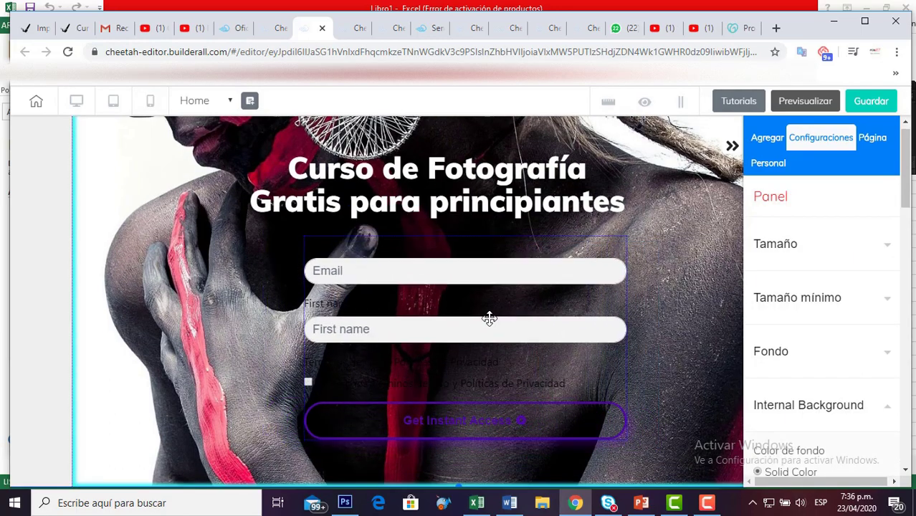
pyautogui.click(572, 334)
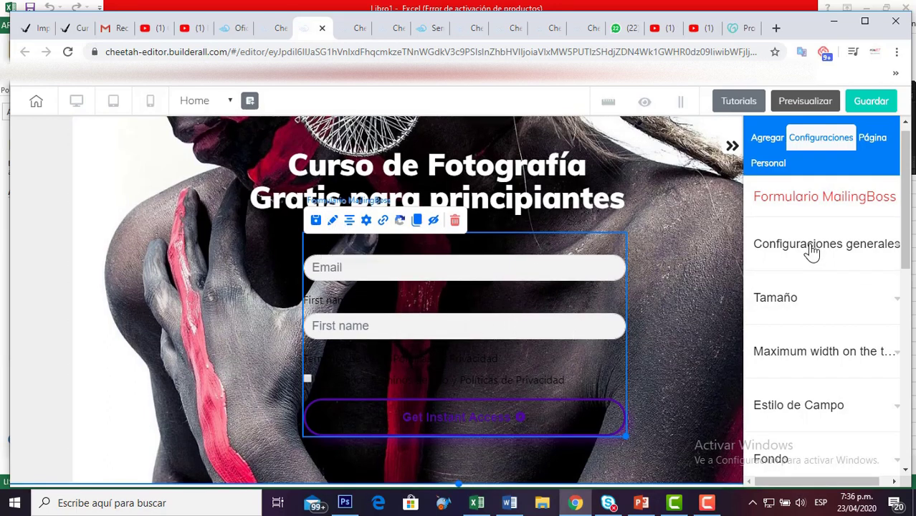
# Review the form's general settings and set its button width to 95 and button height to 42.
pyautogui.scroll(-2, 808, 267)
pyautogui.scroll(2, 808, 269)
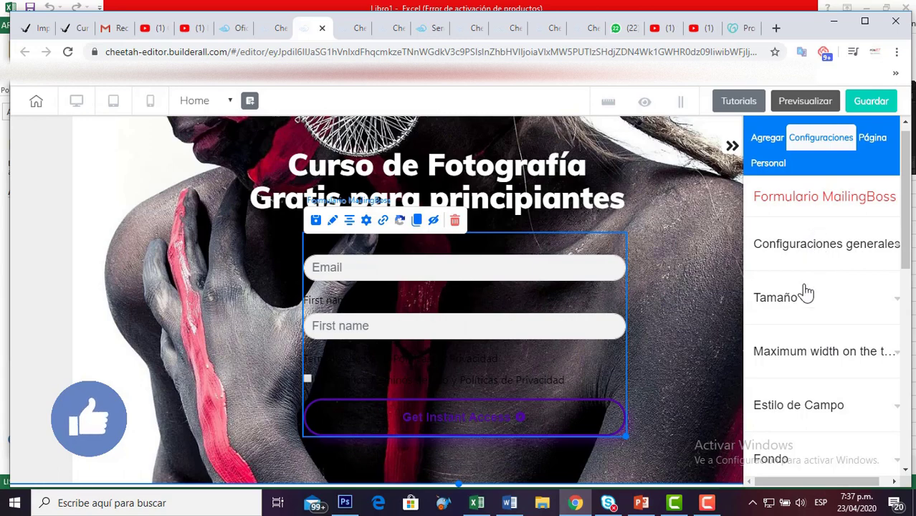
pyautogui.click(797, 253)
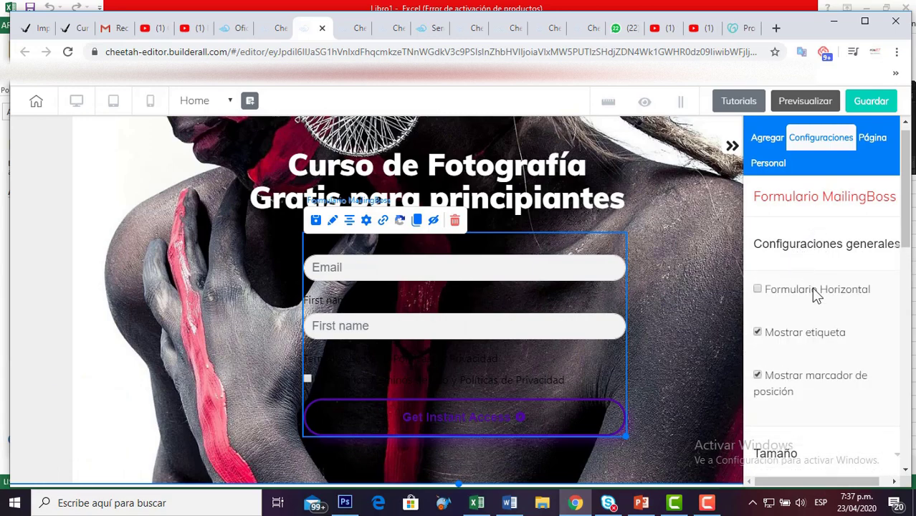
pyautogui.scroll(-1, 812, 294)
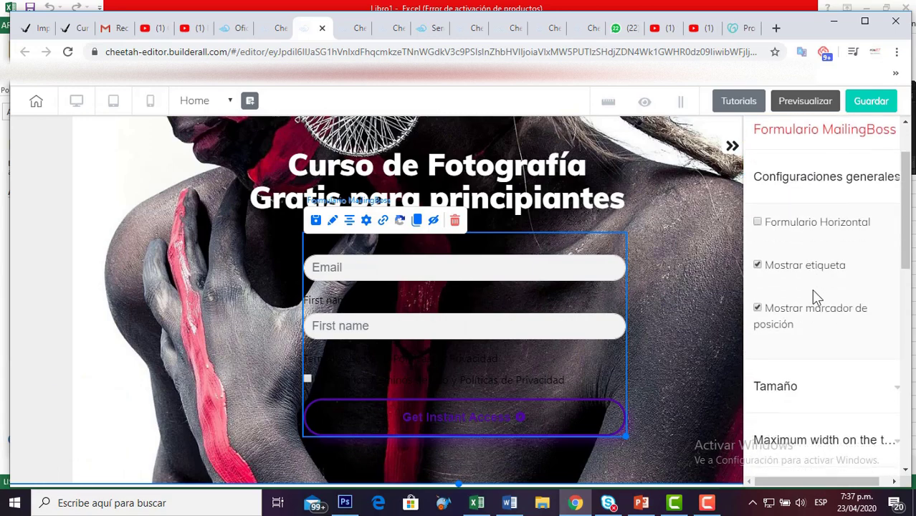
pyautogui.click(809, 186)
pyautogui.click(786, 232)
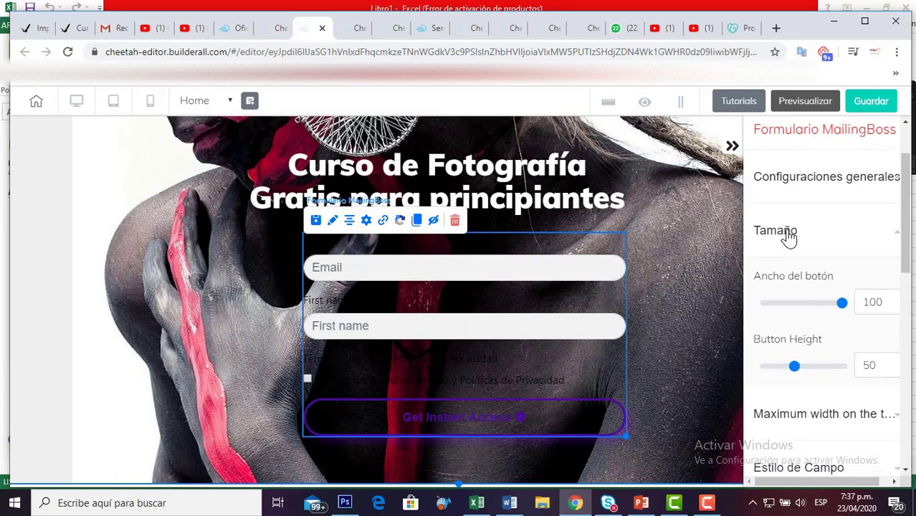
pyautogui.moveTo(839, 309)
pyautogui.mouseDown()
pyautogui.moveTo(816, 315)
pyautogui.moveTo(838, 322)
pyautogui.mouseUp()
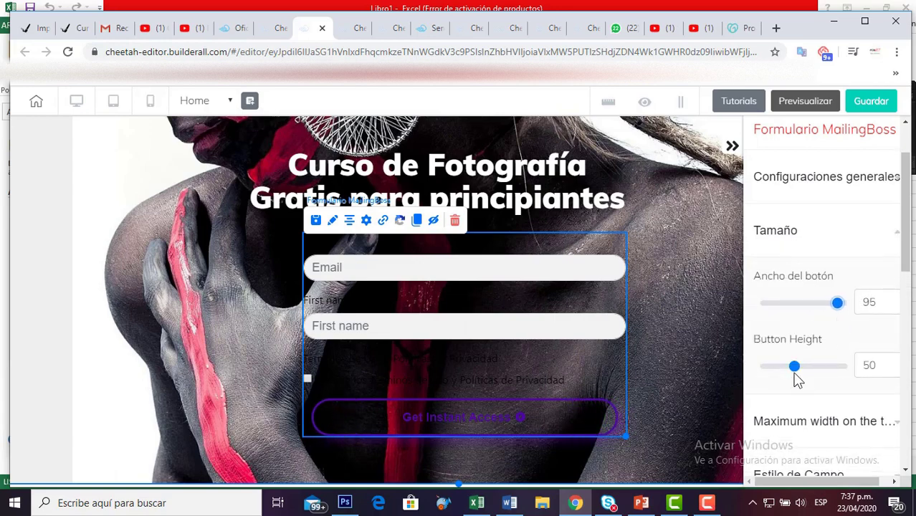
pyautogui.moveTo(794, 369)
pyautogui.mouseDown()
pyautogui.moveTo(816, 372)
pyautogui.moveTo(789, 378)
pyautogui.mouseUp()
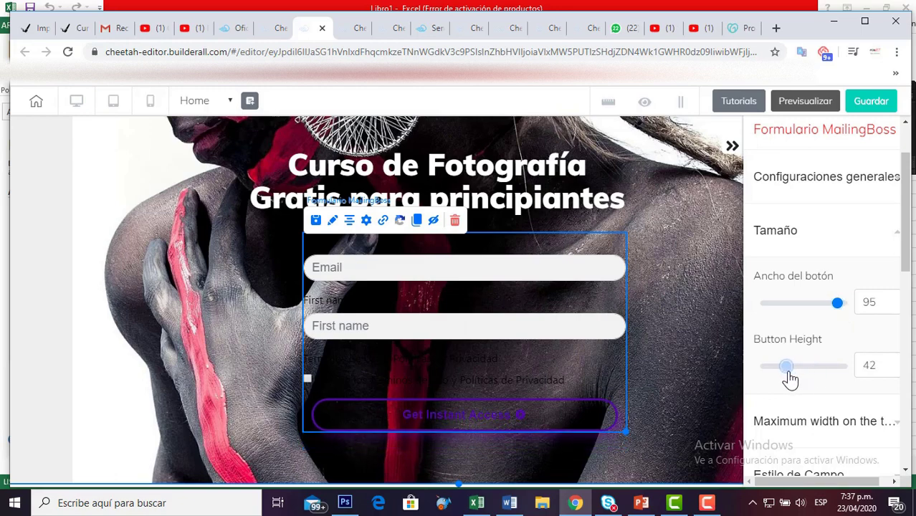
# Check the form's maximum width setting for the tablet version.
pyautogui.scroll(-1, 812, 298)
pyautogui.click(799, 369)
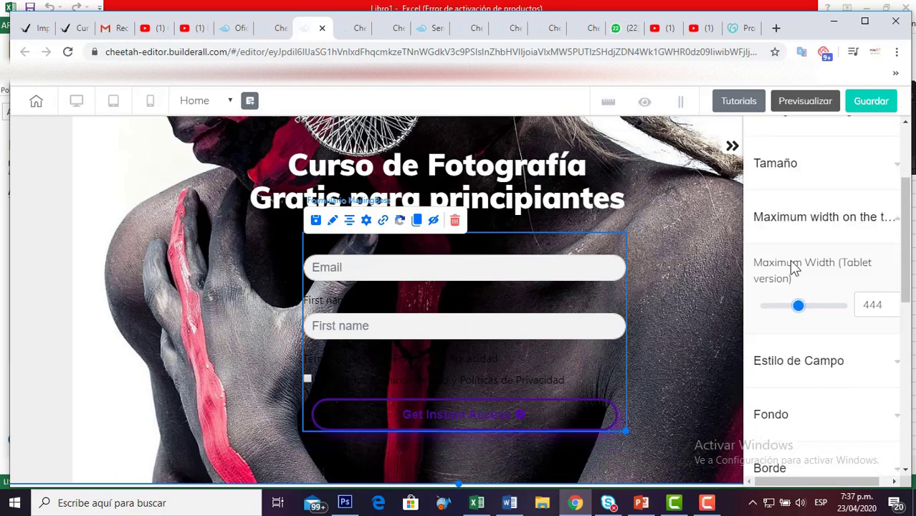
pyautogui.click(776, 224)
# Set the form fields' font size to 16 and their field height to 41.
pyautogui.click(782, 278)
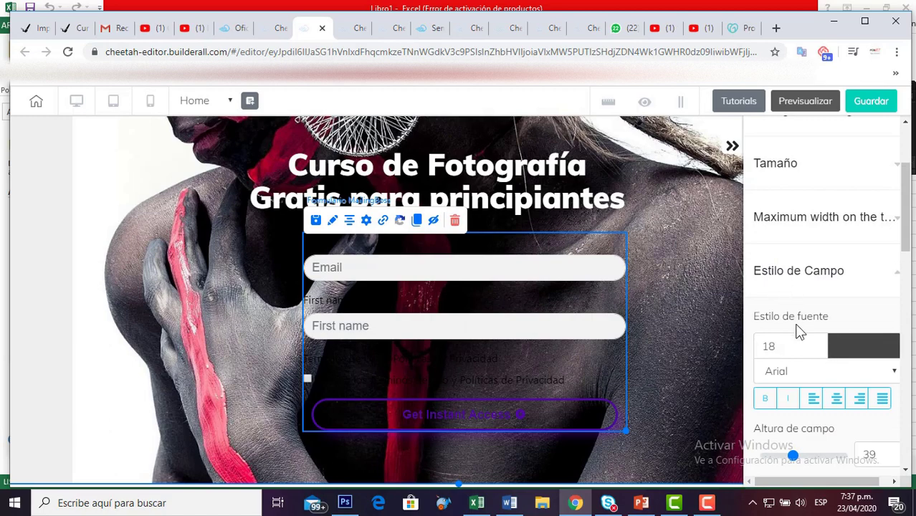
pyautogui.scroll(-1, 797, 326)
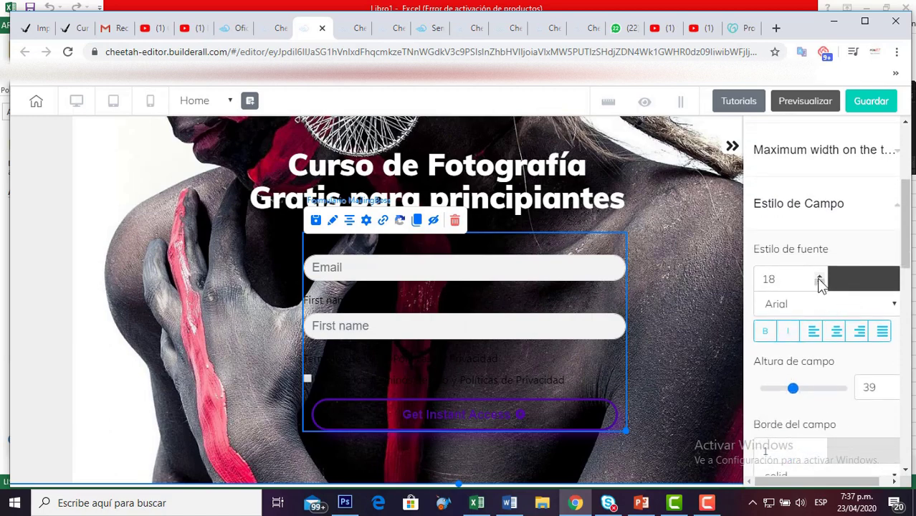
pyautogui.click(819, 281)
pyautogui.click(819, 281)
pyautogui.click(819, 281)
pyautogui.click(820, 281)
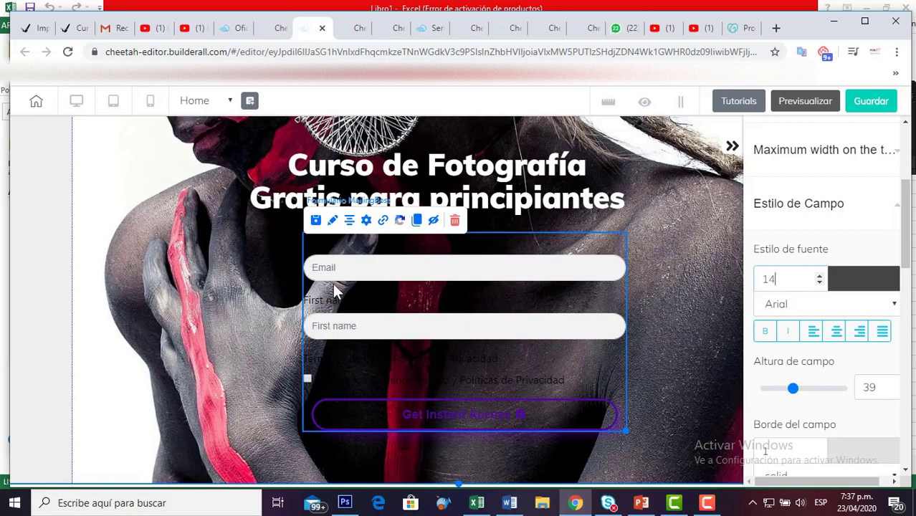
pyautogui.click(819, 276)
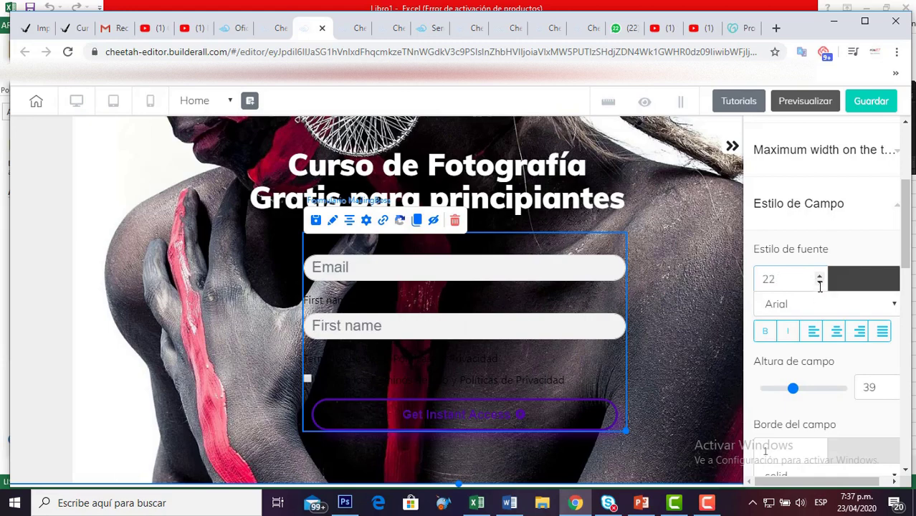
pyautogui.click(819, 282)
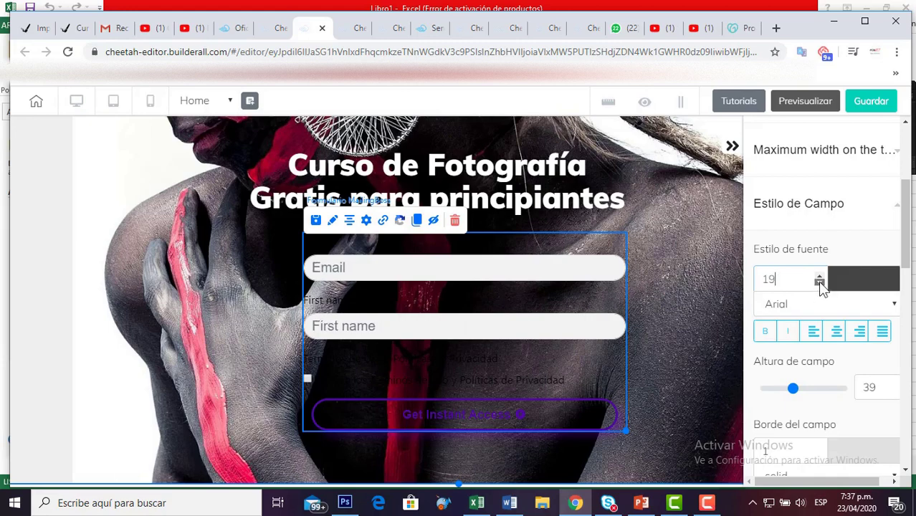
pyautogui.click(819, 283)
pyautogui.scroll(-2, 802, 352)
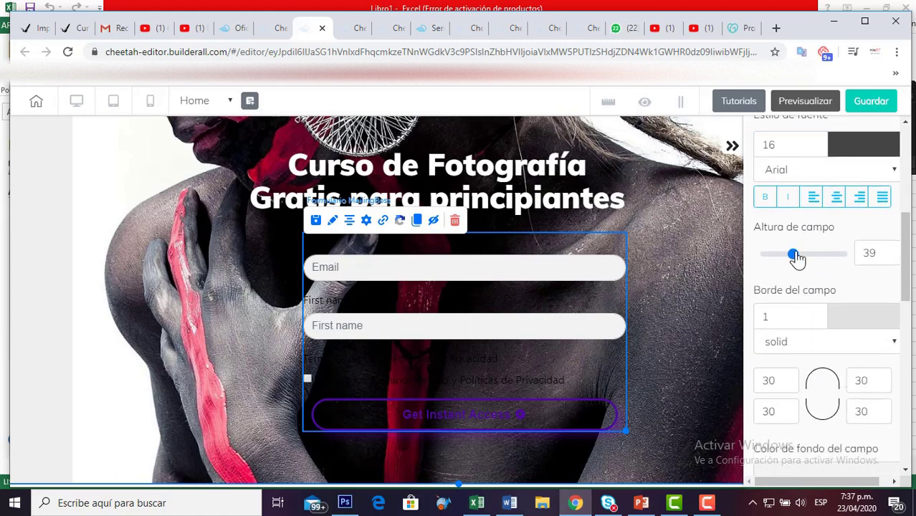
pyautogui.moveTo(793, 254)
pyautogui.mouseDown()
pyautogui.moveTo(810, 263)
pyautogui.moveTo(785, 264)
pyautogui.moveTo(804, 271)
pyautogui.moveTo(795, 271)
pyautogui.mouseUp()
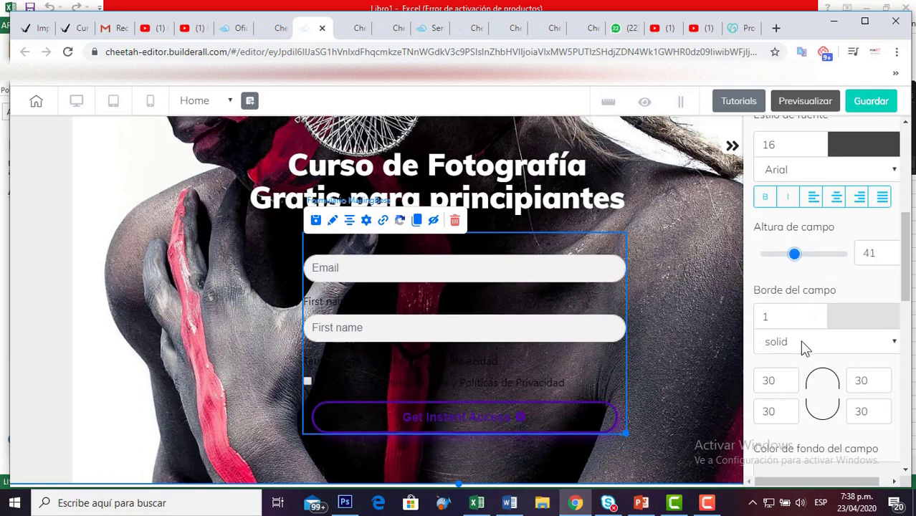
# Try a radius of 0 on the form fields' upper corners and restore it to 30.
pyautogui.scroll(-2, 817, 316)
pyautogui.click(760, 245)
pyautogui.write('0')
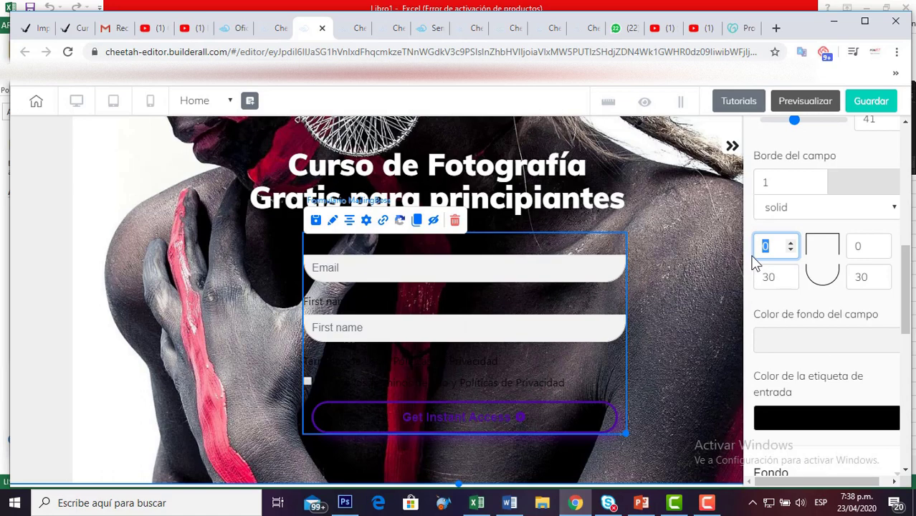
pyautogui.doubleClick(857, 246)
pyautogui.write('30')
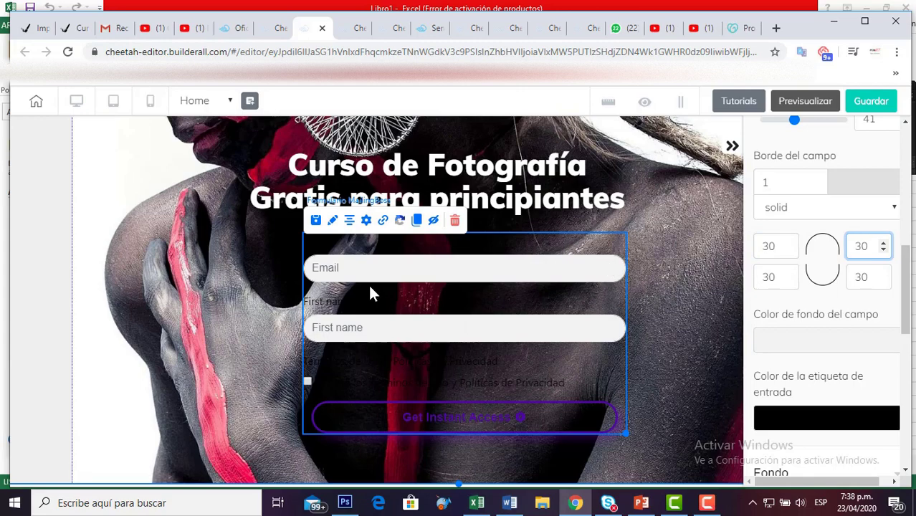
# Set the form fields' upper-left corner radius to 14.
pyautogui.doubleClick(774, 247)
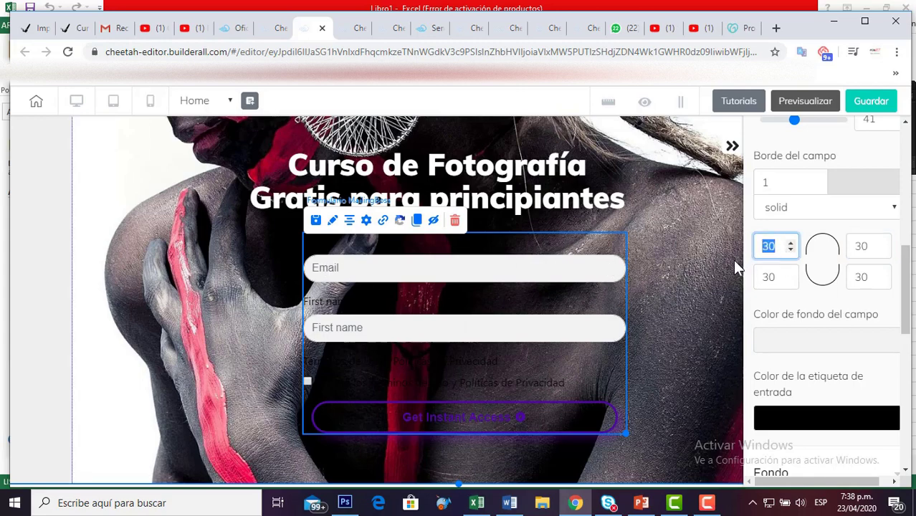
pyautogui.write('14')
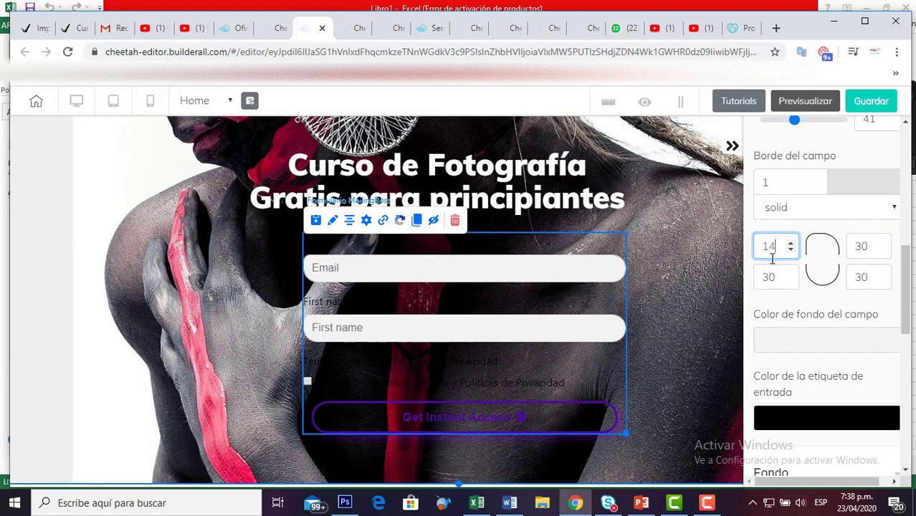
# Set all four corner radii of the form fields to 15.
pyautogui.press('BackSpace')
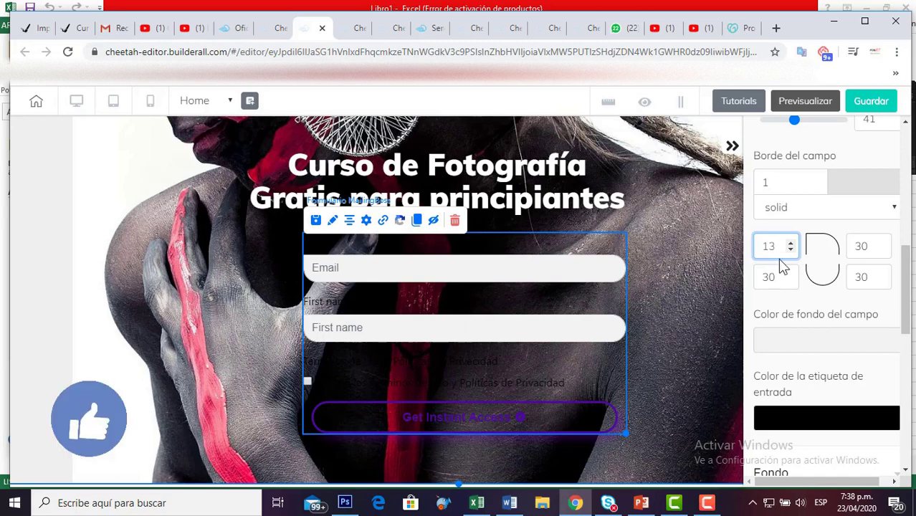
pyautogui.press('BackSpace')
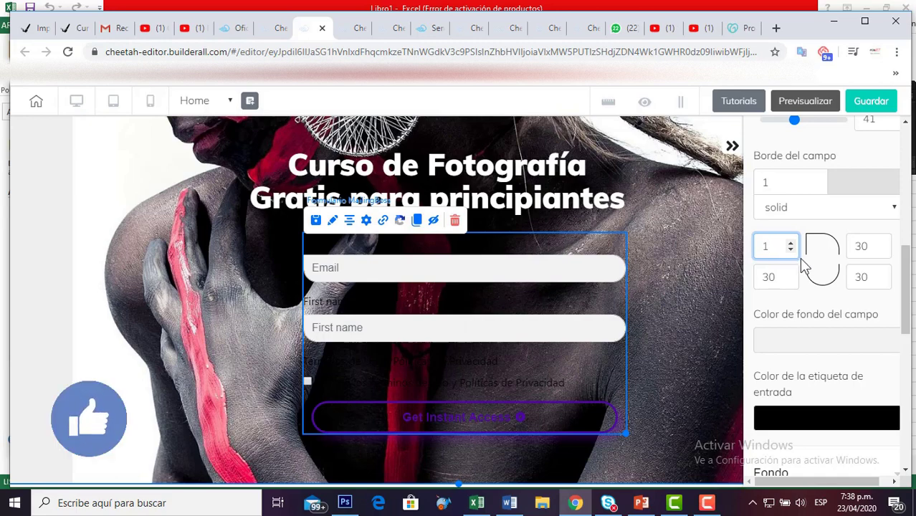
pyautogui.write('5')
pyautogui.doubleClick(868, 248)
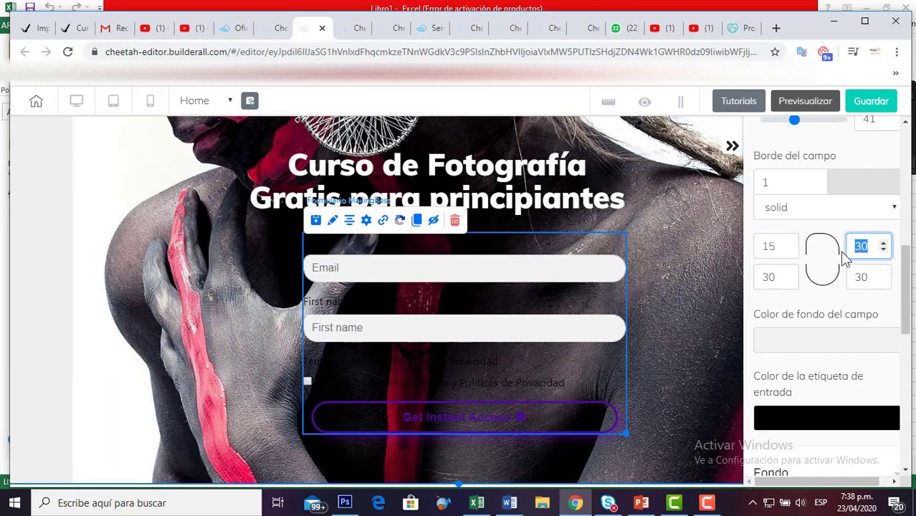
pyautogui.write('15')
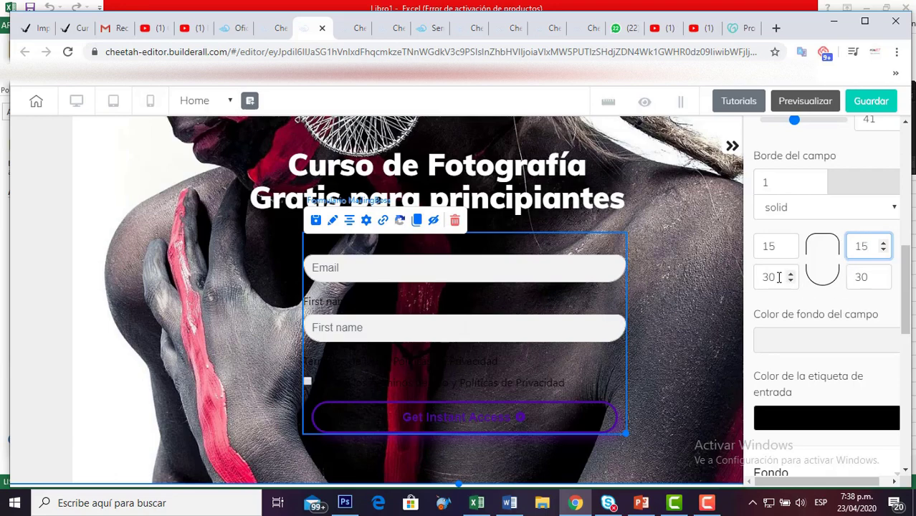
pyautogui.doubleClick(779, 278)
pyautogui.write('15')
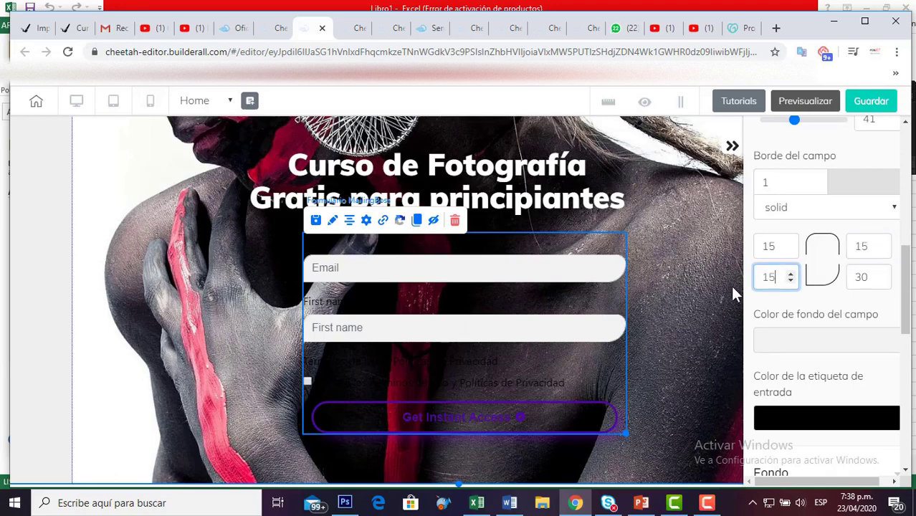
pyautogui.press('Tab')
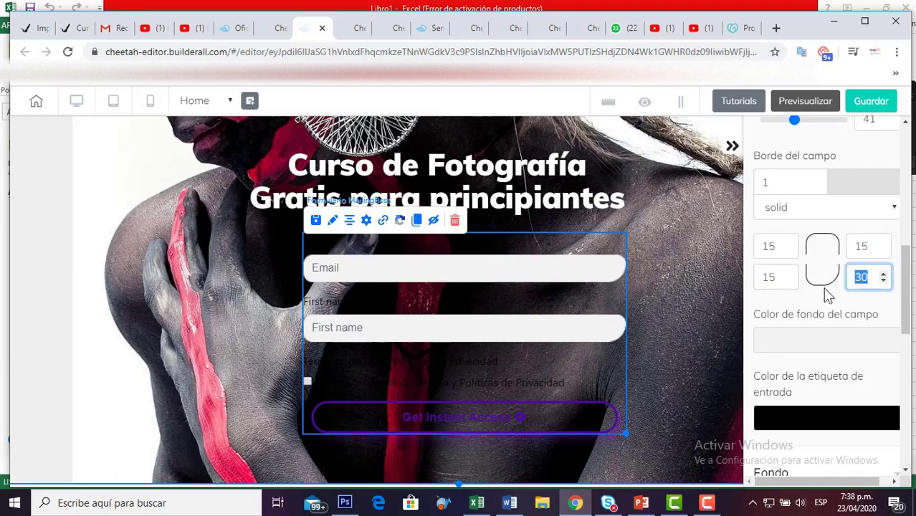
pyautogui.write('15')
# Try reddish colours for the form's input labels, settle on light pink F0E5E5, and shift the form slightly to the right.
pyautogui.scroll(-2, 814, 356)
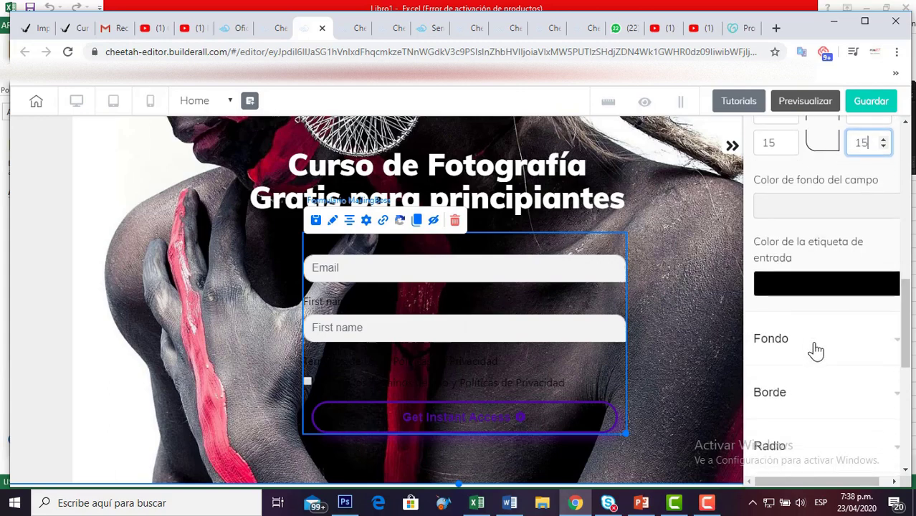
pyautogui.click(803, 292)
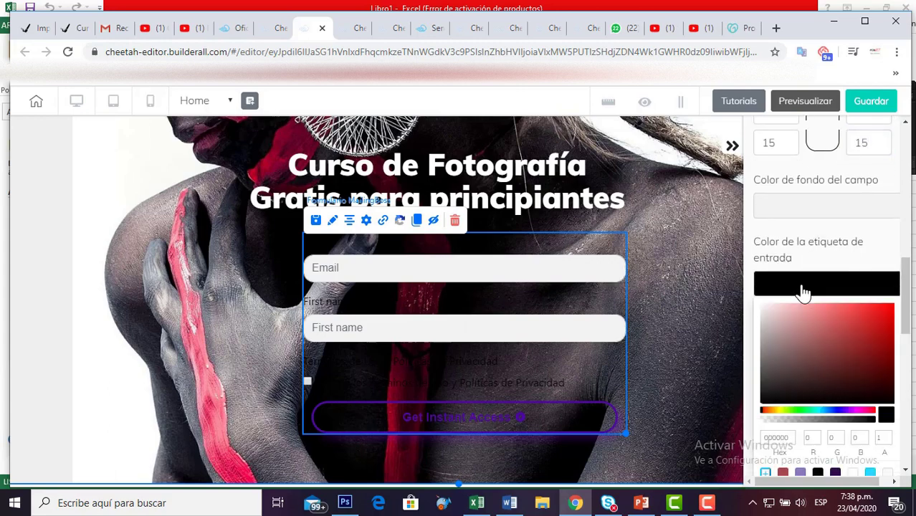
pyautogui.click(822, 337)
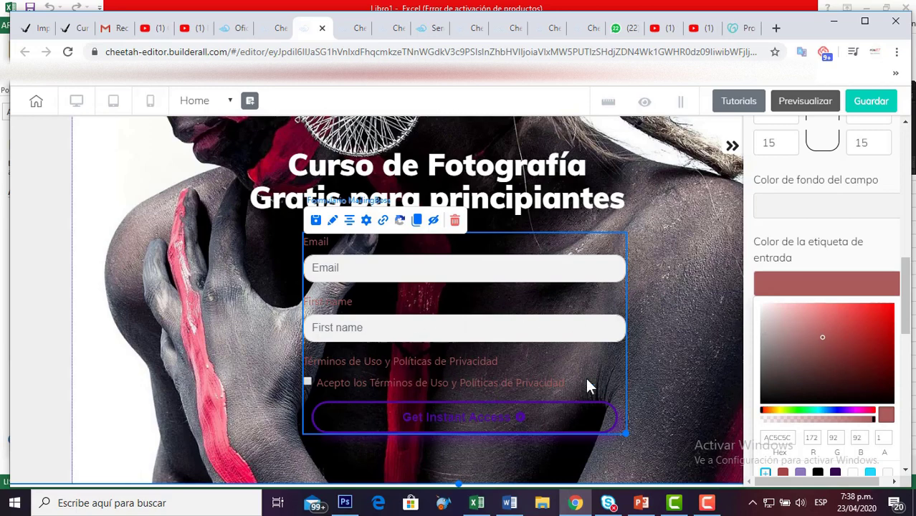
pyautogui.click(768, 313)
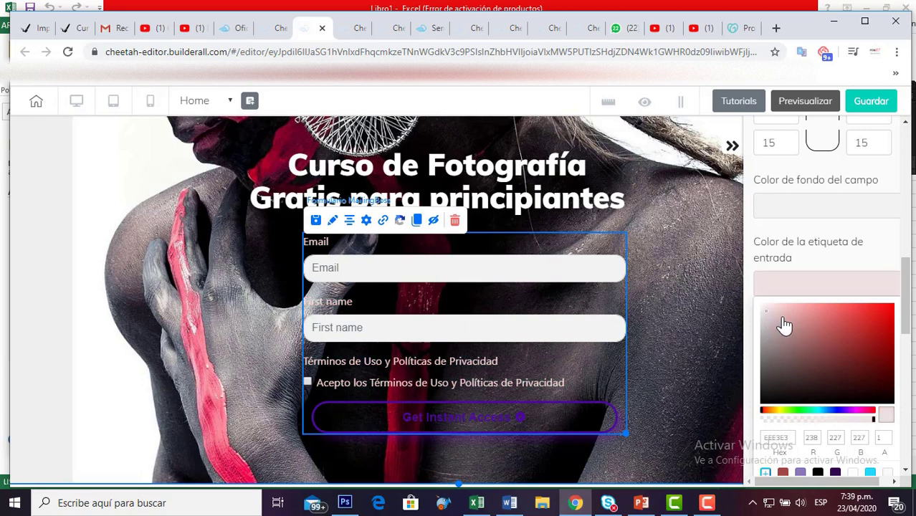
pyautogui.click(787, 354)
pyautogui.click(852, 338)
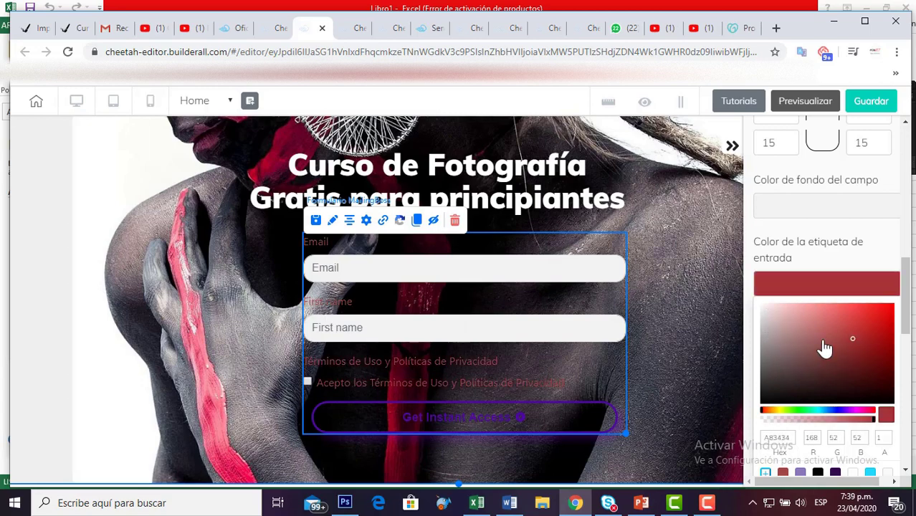
pyautogui.click(765, 310)
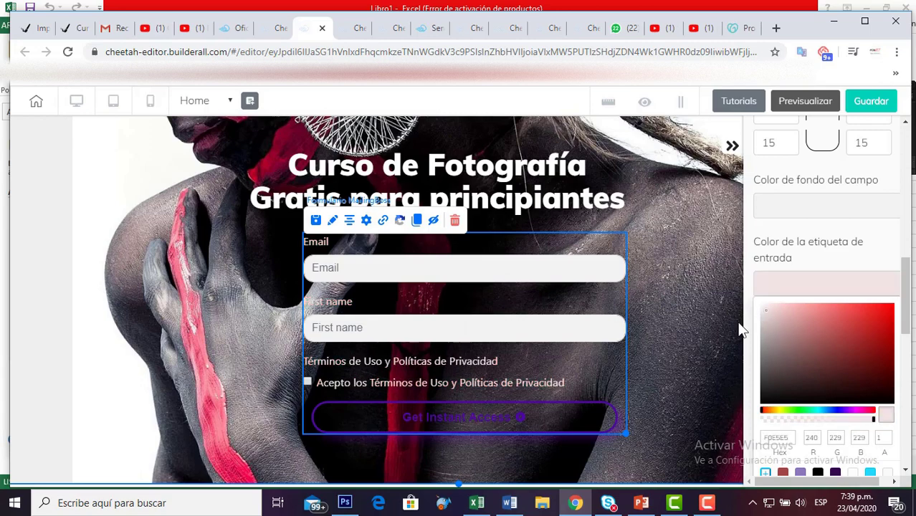
pyautogui.moveTo(574, 326); pyautogui.dragTo(573, 326)
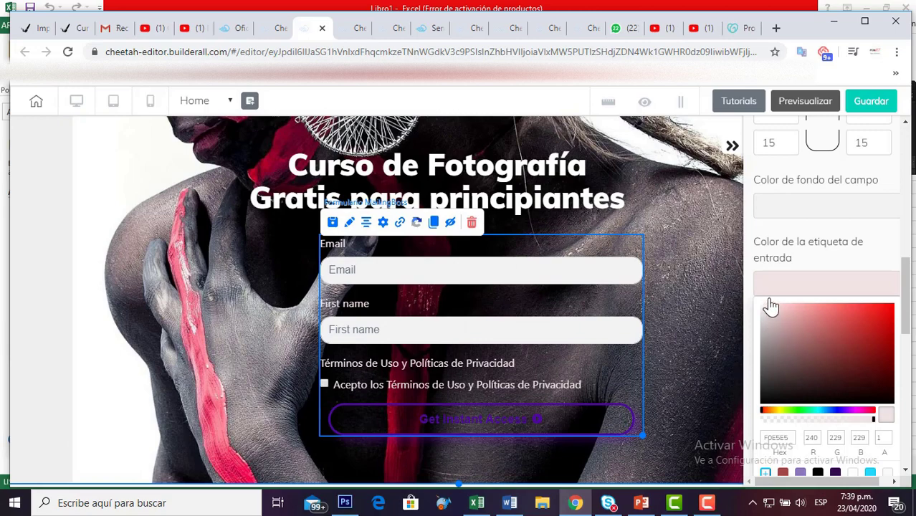
# Change the form button's title text to "Registrate" and set its font colour to near-white F3F3F4.
pyautogui.scroll(-2, 824, 331)
pyautogui.scroll(-4, 824, 321)
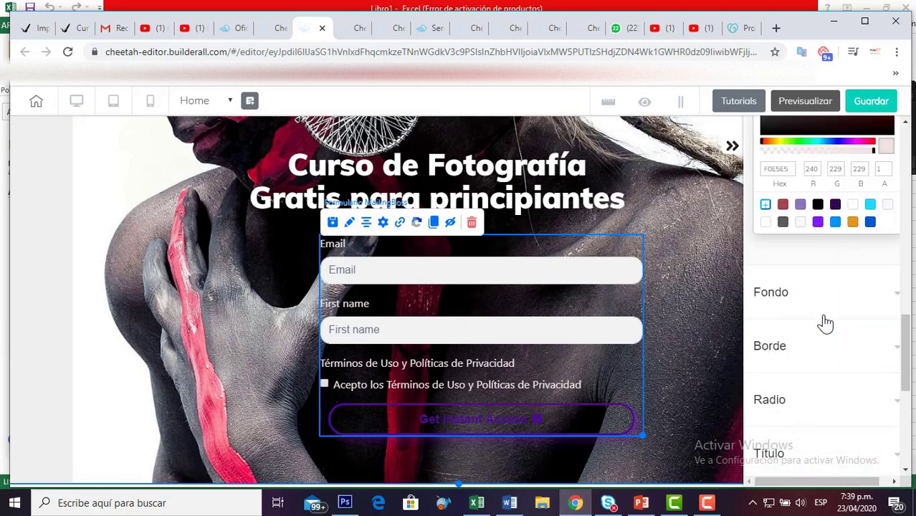
pyautogui.click(812, 180)
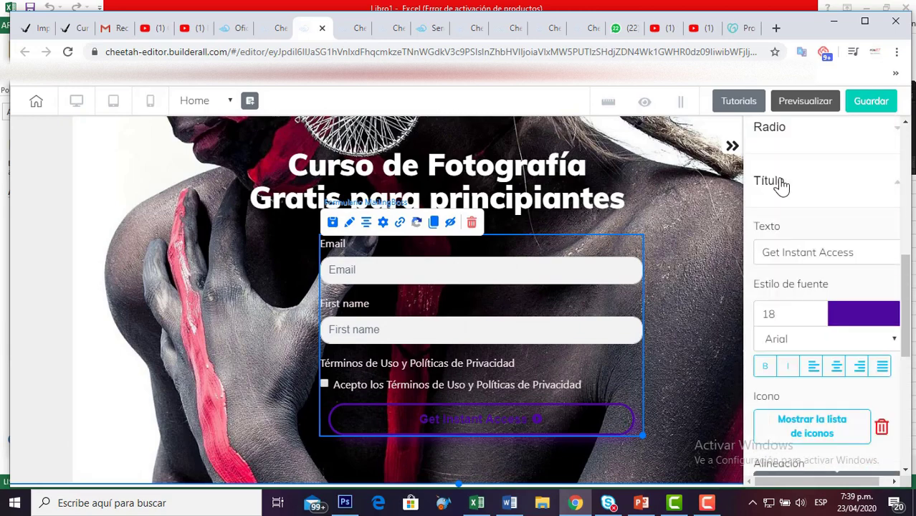
pyautogui.click(779, 190)
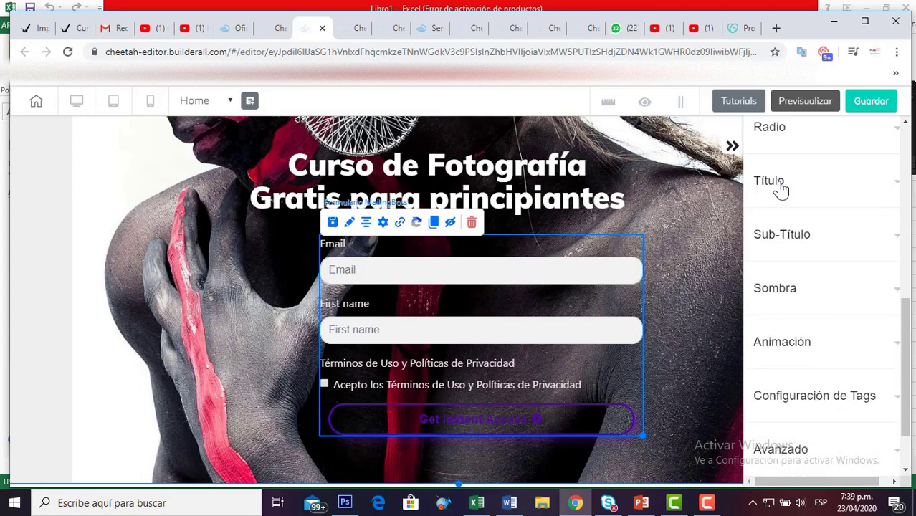
pyautogui.click(780, 194)
pyautogui.moveTo(876, 251); pyautogui.dragTo(766, 256)
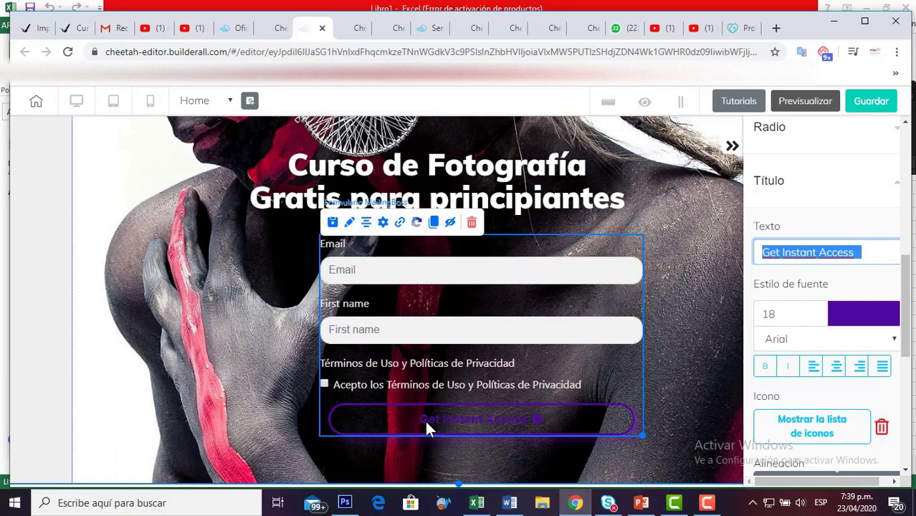
pyautogui.write('R')
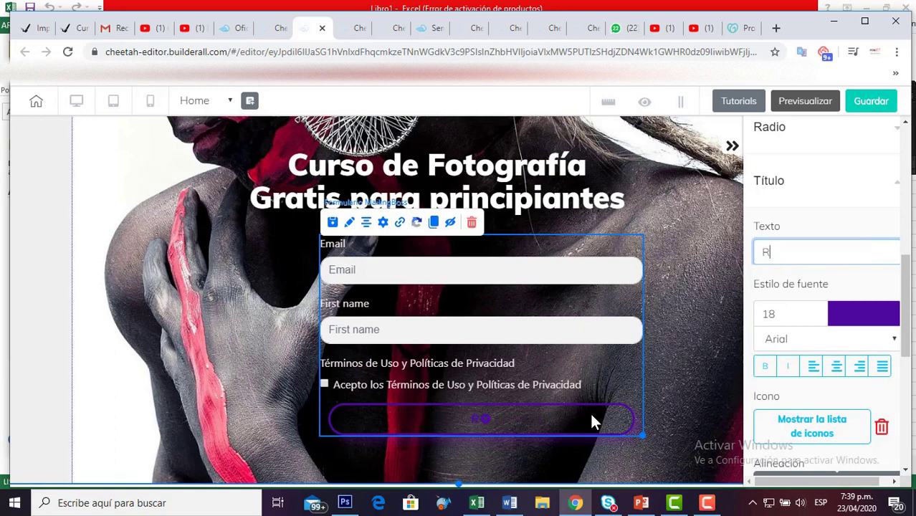
pyautogui.write('egistrate')
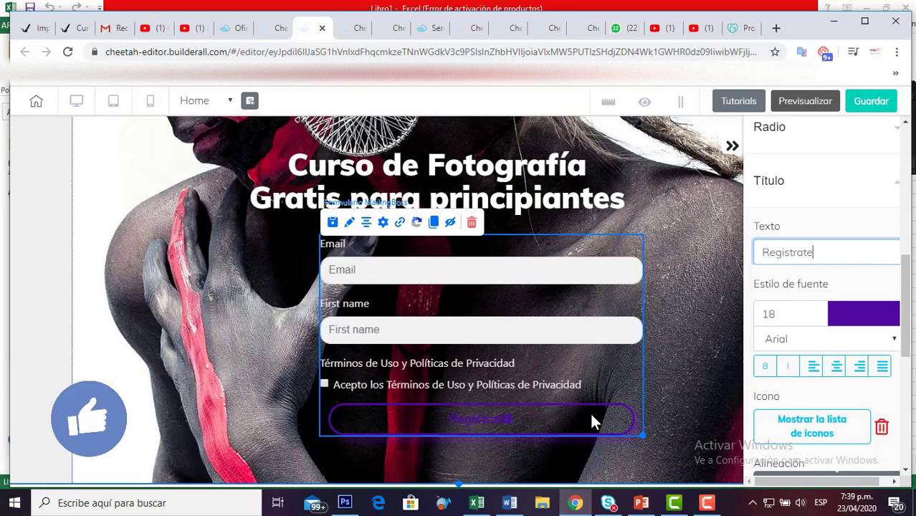
pyautogui.click(841, 320)
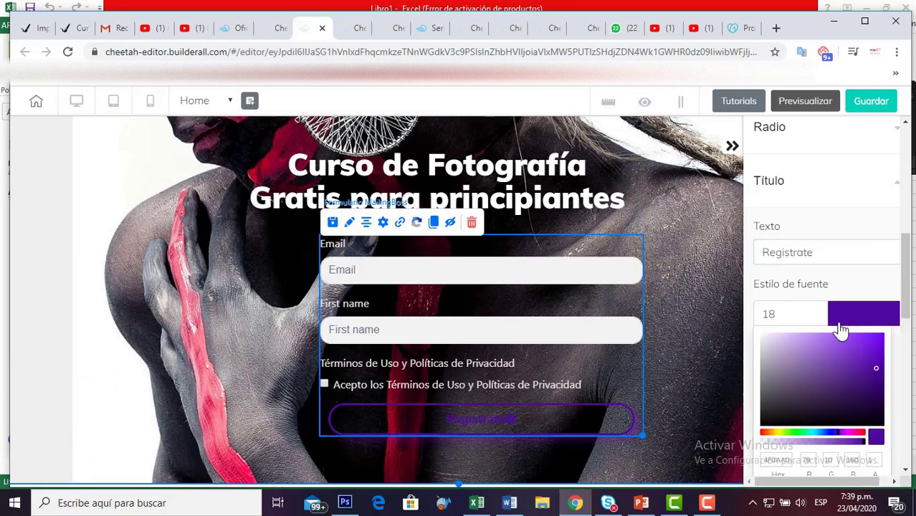
pyautogui.click(765, 346)
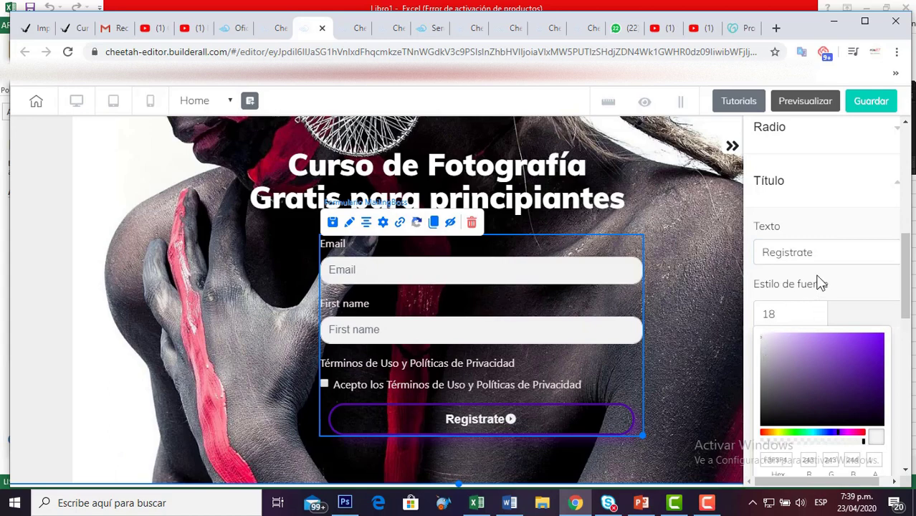
# Add the subtext "ahora" to the form button, keeping its font colour white.
pyautogui.moveTo(906, 288); pyautogui.dragTo(907, 342)
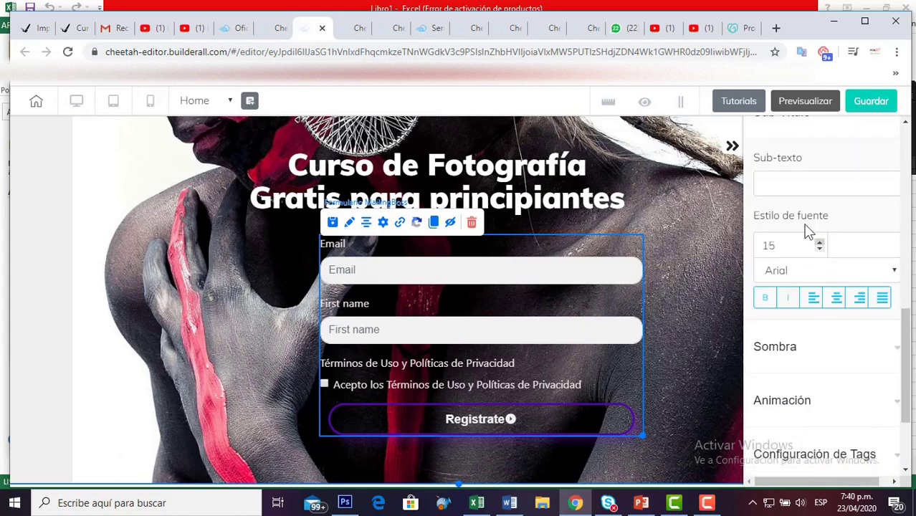
pyautogui.click(801, 188)
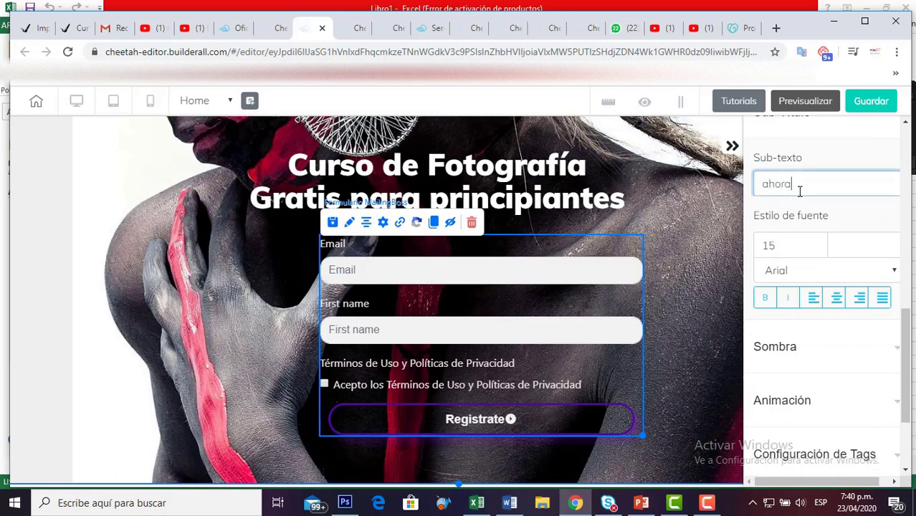
pyautogui.click(839, 245)
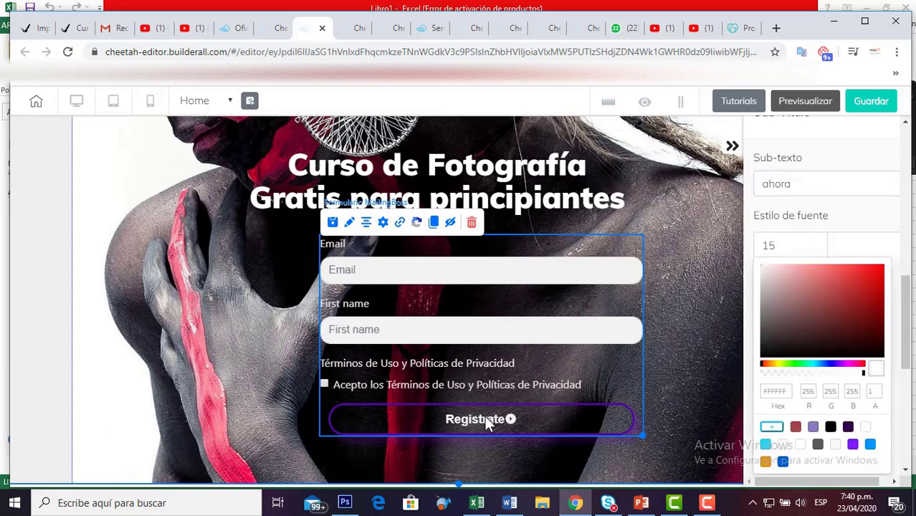
pyautogui.click(797, 183)
pyautogui.moveTo(797, 183); pyautogui.dragTo(742, 185)
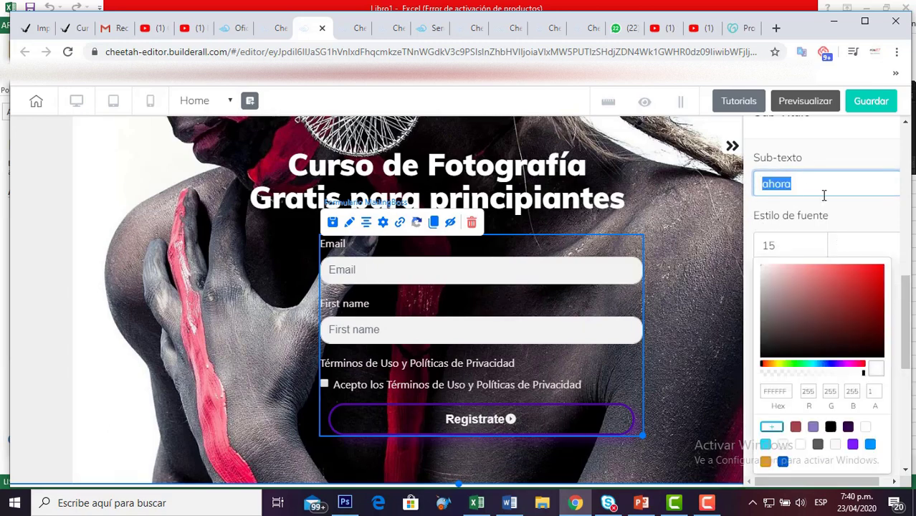
# Set the button subtext's font size to 25.
pyautogui.click(807, 245)
pyautogui.doubleClick(819, 243)
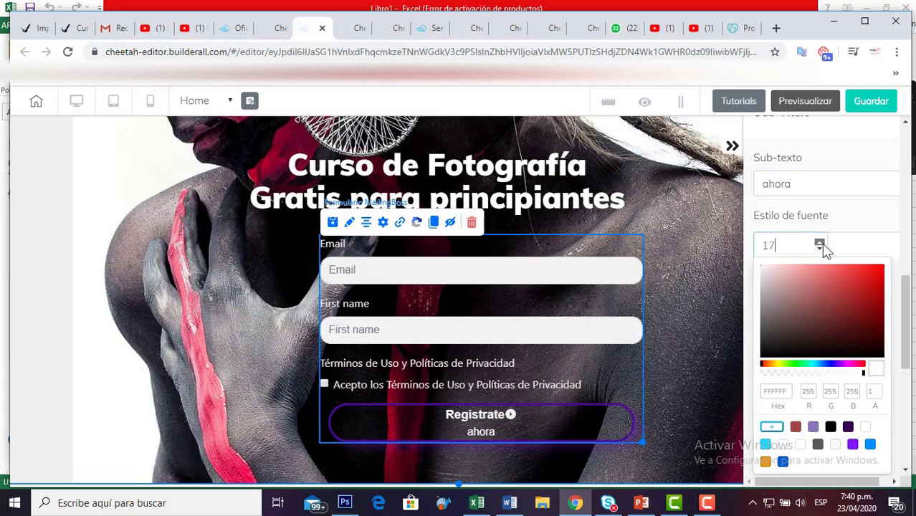
pyautogui.doubleClick(819, 243)
pyautogui.doubleClick(819, 243)
pyautogui.doubleClick(819, 243)
pyautogui.doubleClick(820, 243)
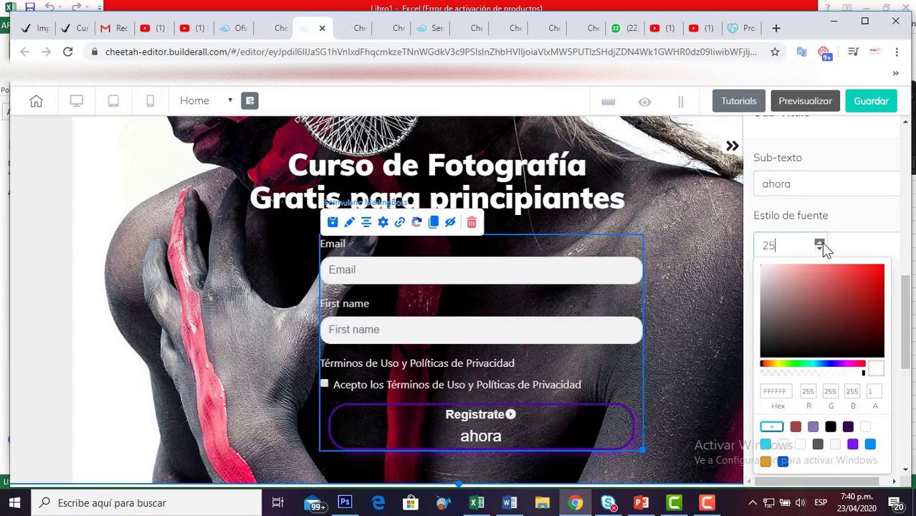
# Capitalise the first letter of the button's subtext so that it reads "Ahora".
pyautogui.click(765, 184)
pyautogui.press('BackSpace')
pyautogui.write('A')
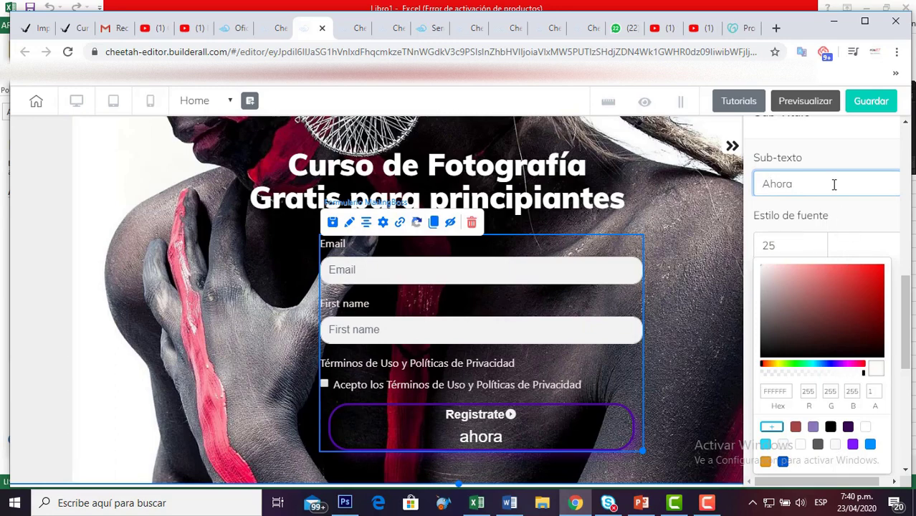
# Raise the button shadow's horizontal offset and slightly reduce its vertical offset and blur.
pyautogui.scroll(-5, 849, 313)
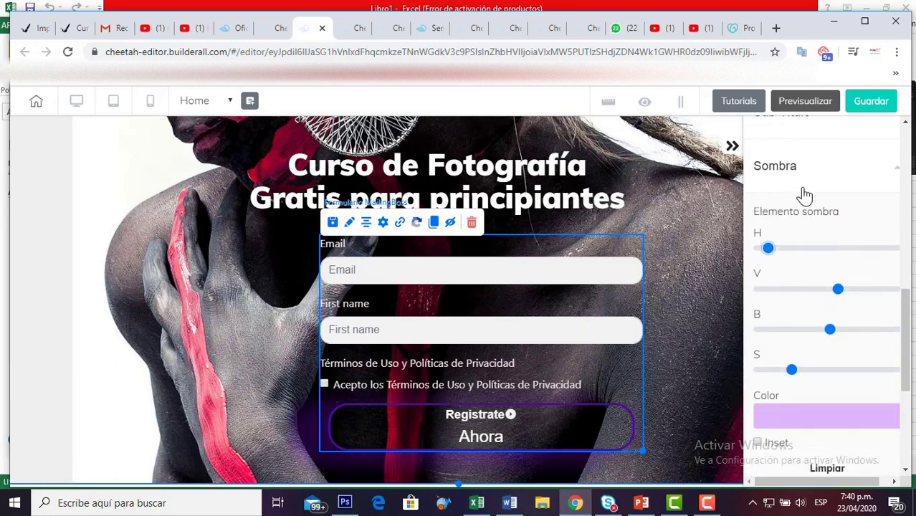
pyautogui.moveTo(769, 249); pyautogui.dragTo(849, 267)
pyautogui.scroll(-1, 849, 276)
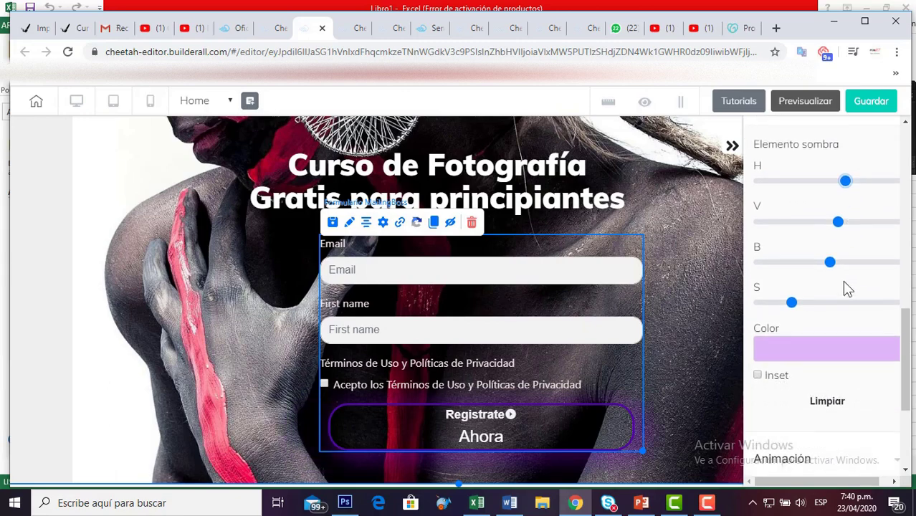
pyautogui.moveTo(840, 230); pyautogui.dragTo(827, 282)
pyautogui.scroll(2, 824, 283)
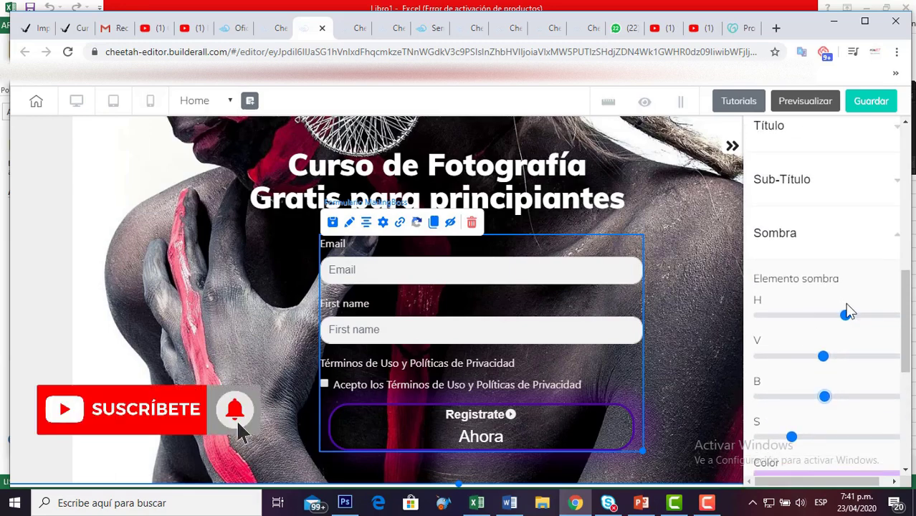
# Push the button shadow further to the right and increase its spread and blur.
pyautogui.moveTo(845, 315); pyautogui.dragTo(888, 318)
pyautogui.scroll(-2, 824, 308)
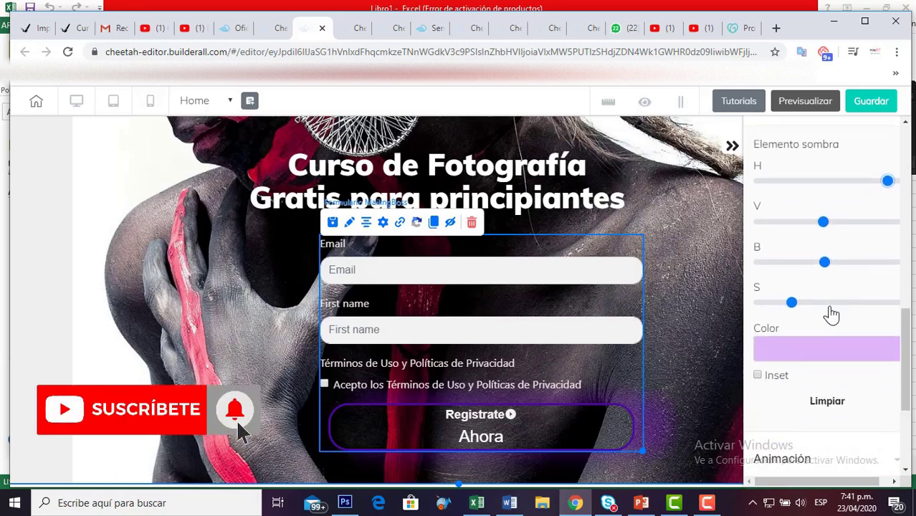
pyautogui.moveTo(791, 304); pyautogui.dragTo(855, 305)
pyautogui.moveTo(827, 262); pyautogui.dragTo(873, 266)
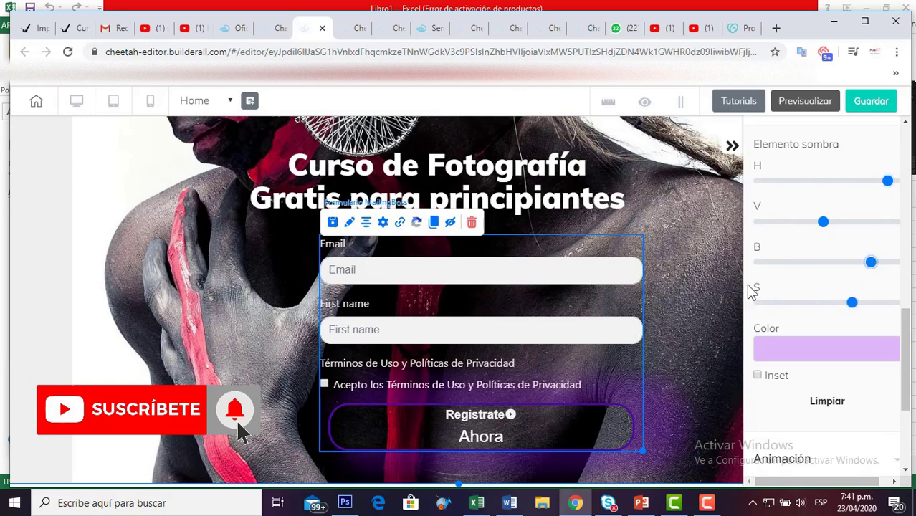
# Examine the form's animation options, including trigger, start time, type and speed, and review its remaining style settings.
pyautogui.scroll(-4, 810, 243)
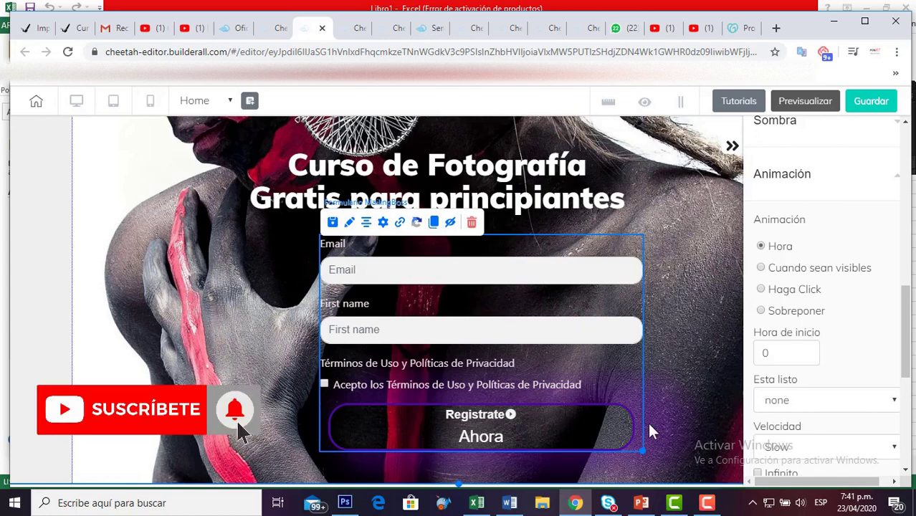
pyautogui.scroll(-1, 839, 337)
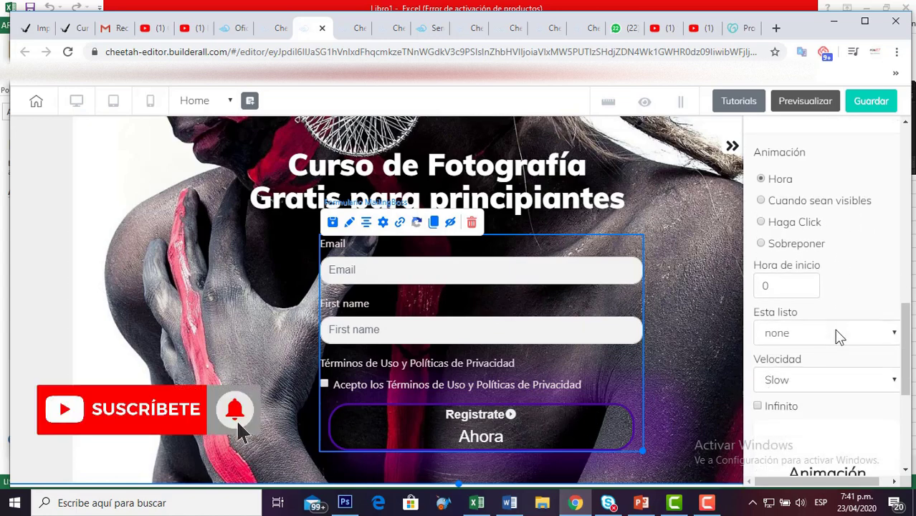
pyautogui.scroll(2, 824, 286)
pyautogui.click(808, 249)
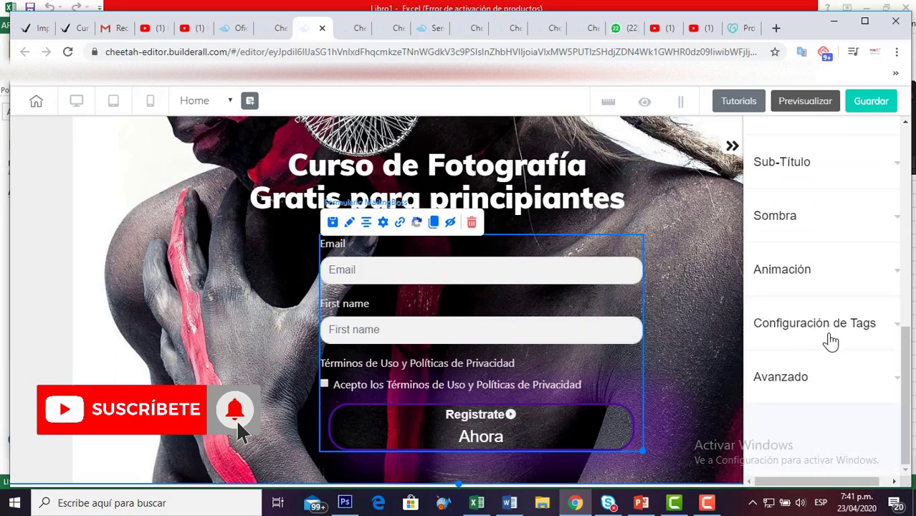
pyautogui.scroll(2, 832, 344)
pyautogui.click(812, 414)
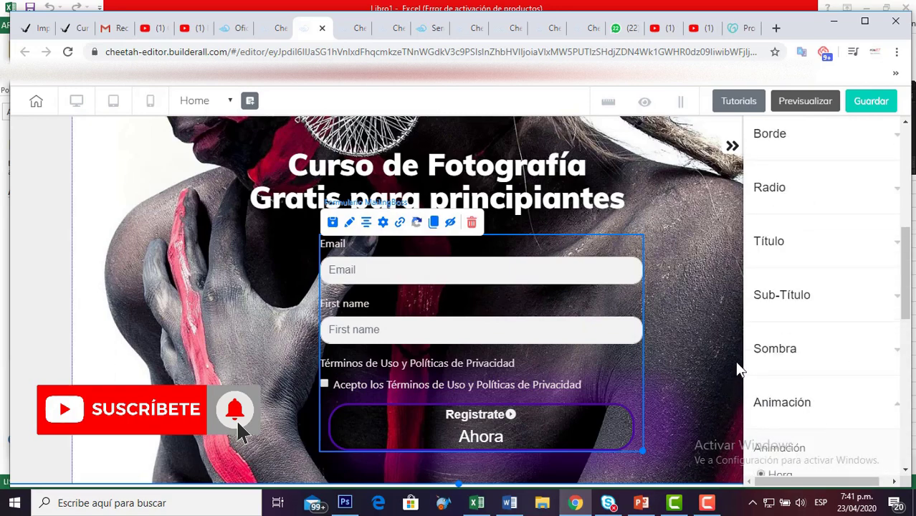
pyautogui.scroll(2, 820, 333)
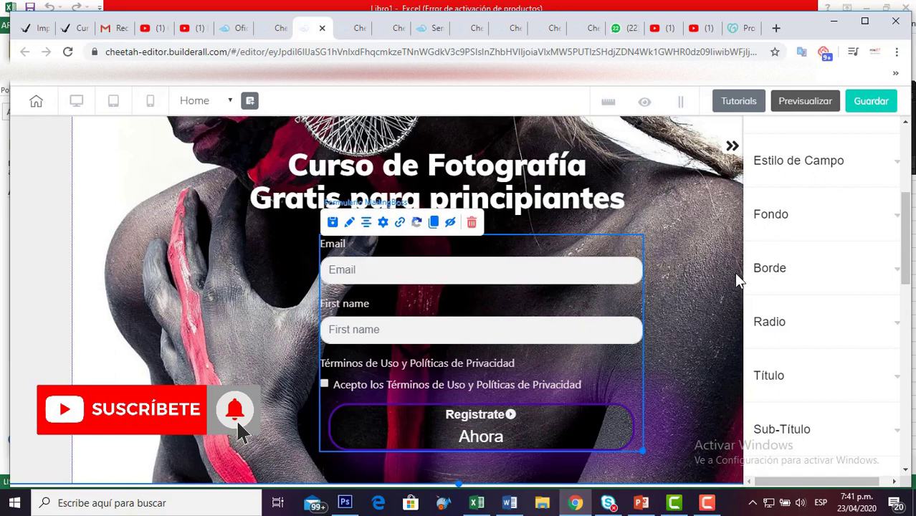
# Clear the settings from the page view and move the email capture form slightly left, centring it beneath the course headline.
pyautogui.click(731, 147)
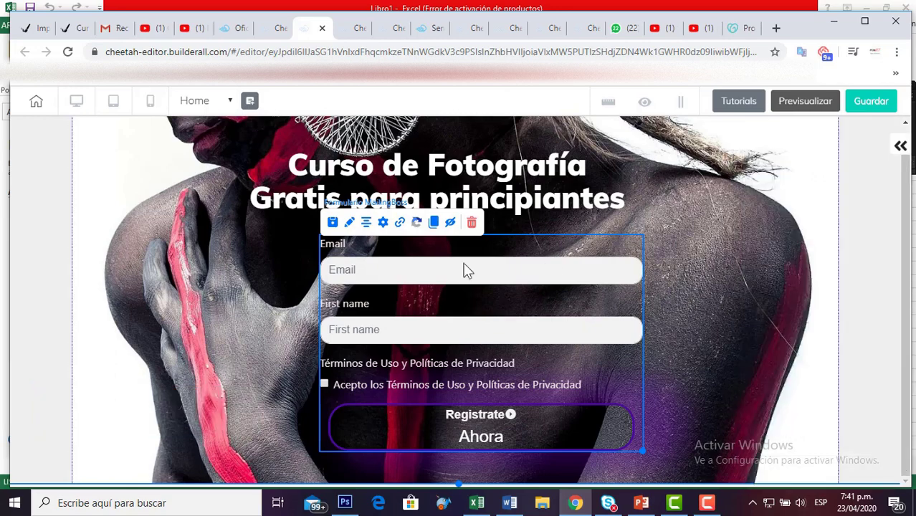
pyautogui.click(681, 201)
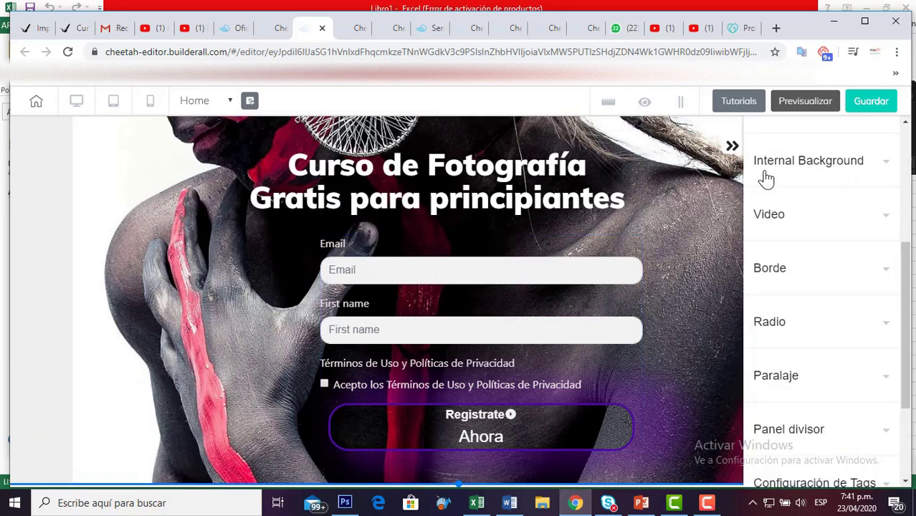
pyautogui.click(732, 147)
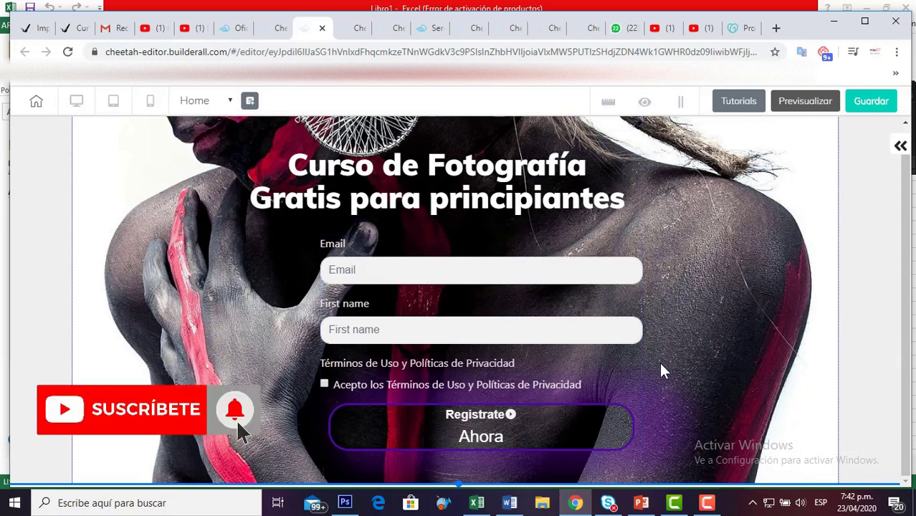
pyautogui.moveTo(593, 327); pyautogui.dragTo(564, 317)
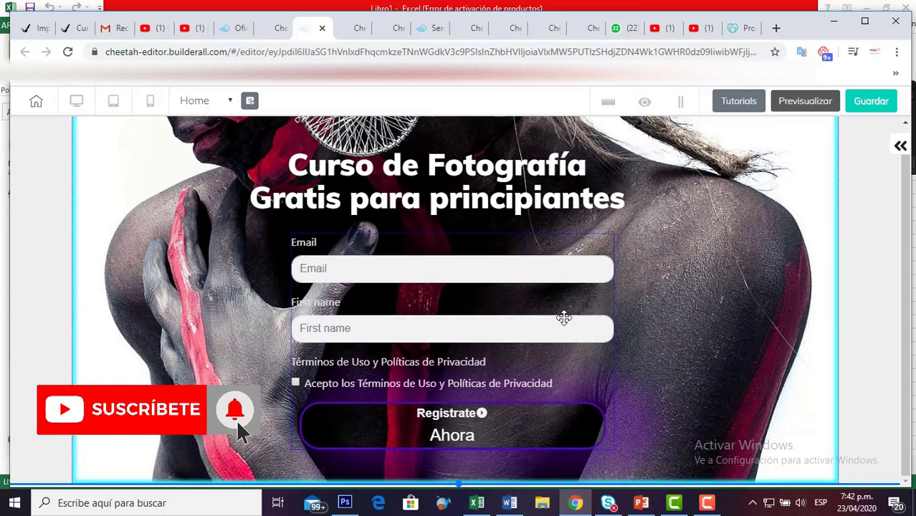
pyautogui.click(606, 442)
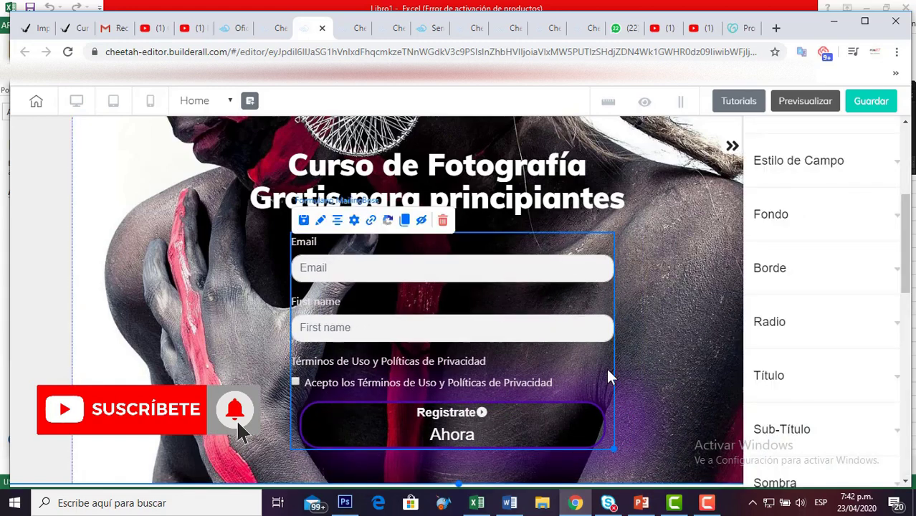